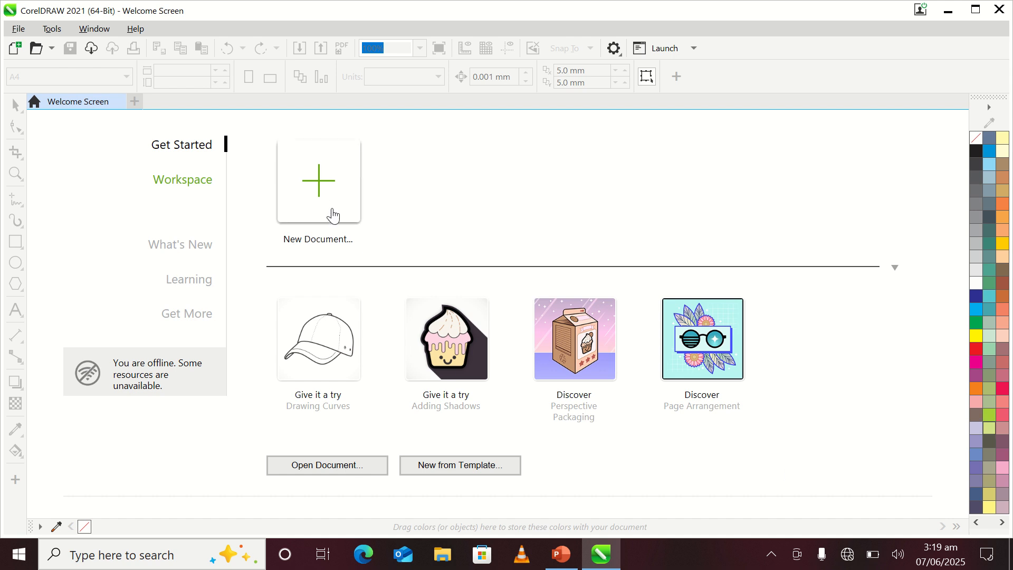
Step: Create a new 3.5 × 2.5 inch RGB document and draw a circle about 0.117 inches wide in the page's upper-left corner
click(333, 208)
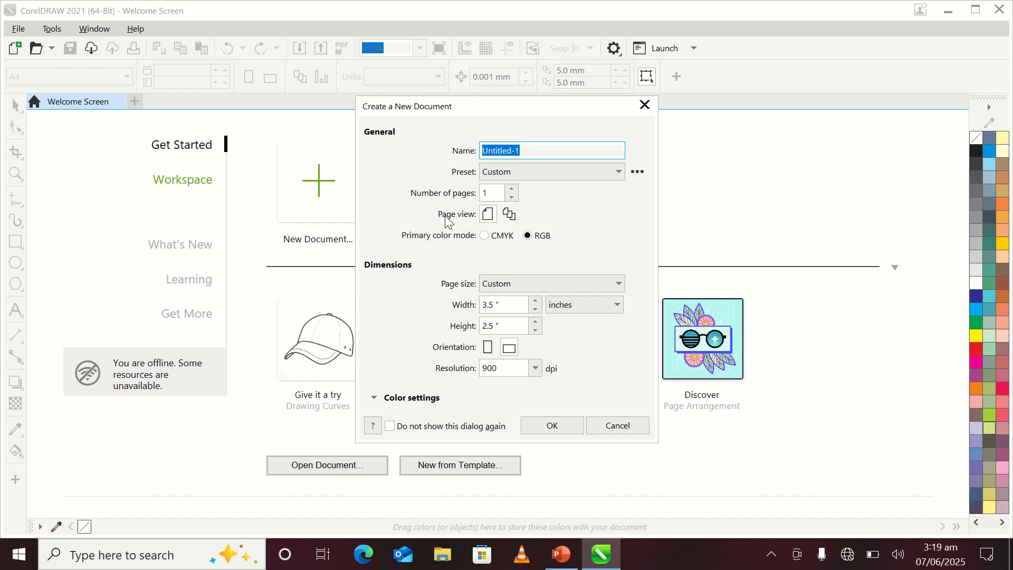
click(546, 428)
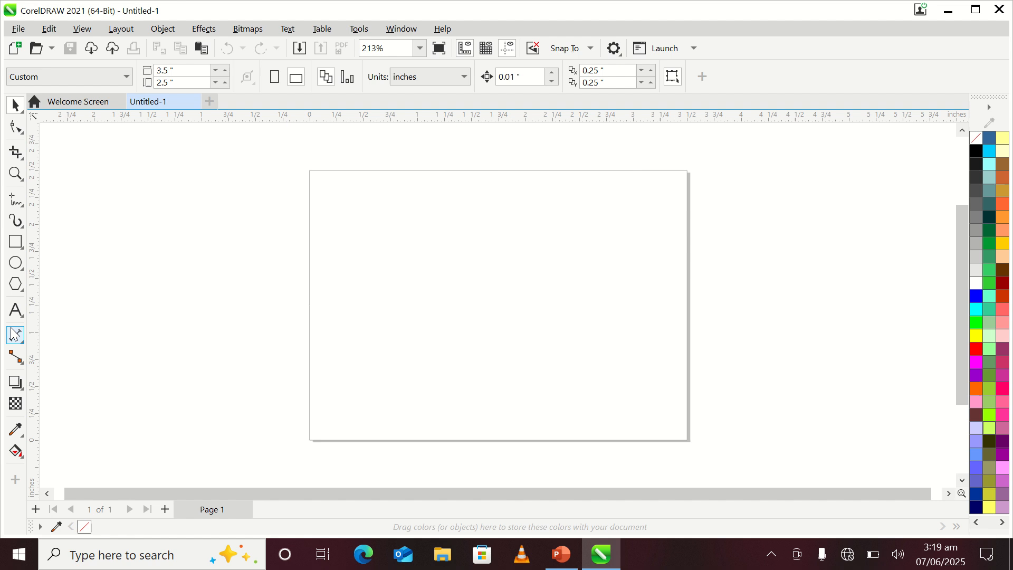
click(22, 267)
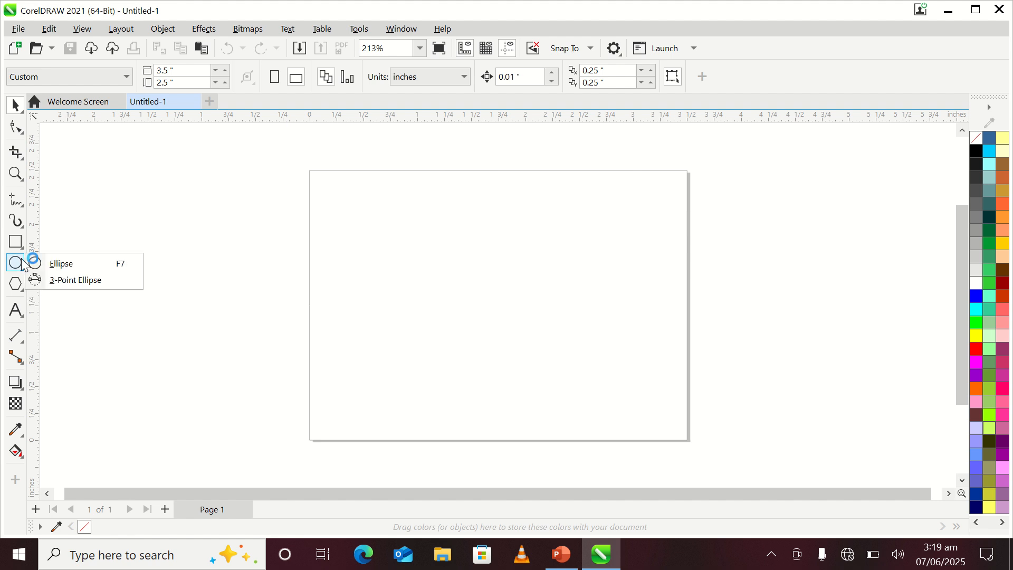
click(61, 265)
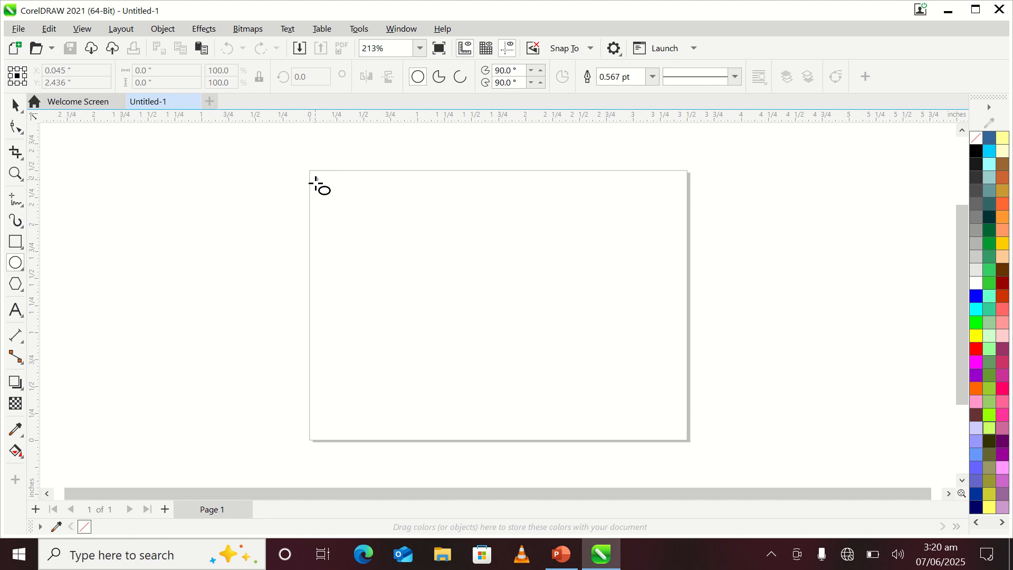
drag(315, 178, 327, 191)
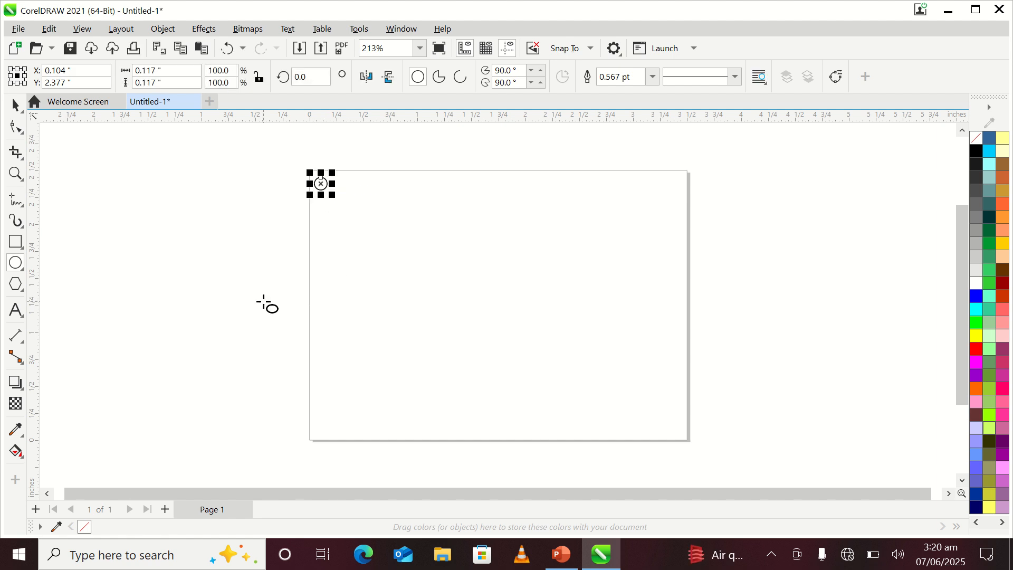
Step: Copy the circle three times to the right to form a row of four closely spaced circles along the page's top
click(11, 106)
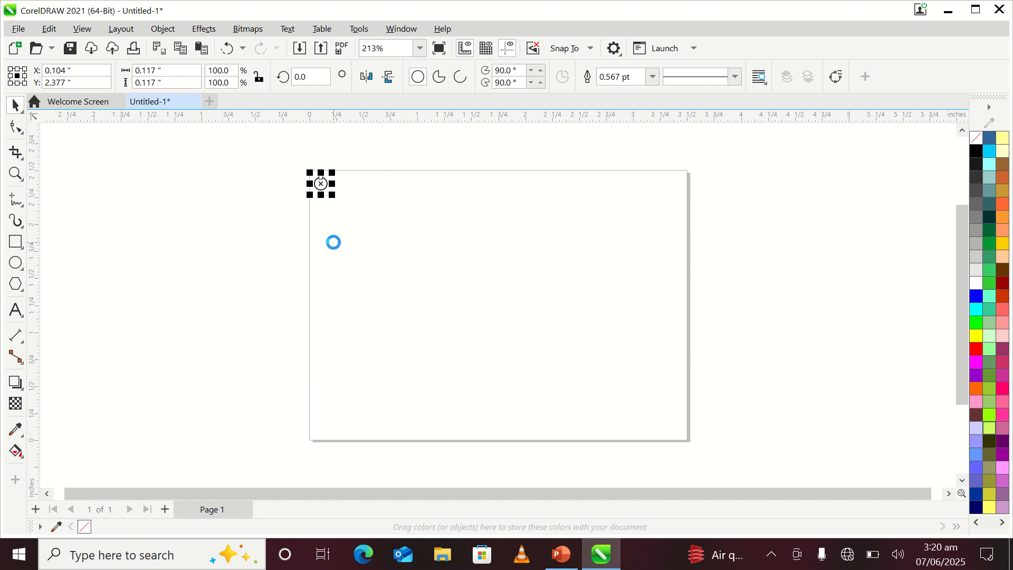
drag(323, 185, 341, 186)
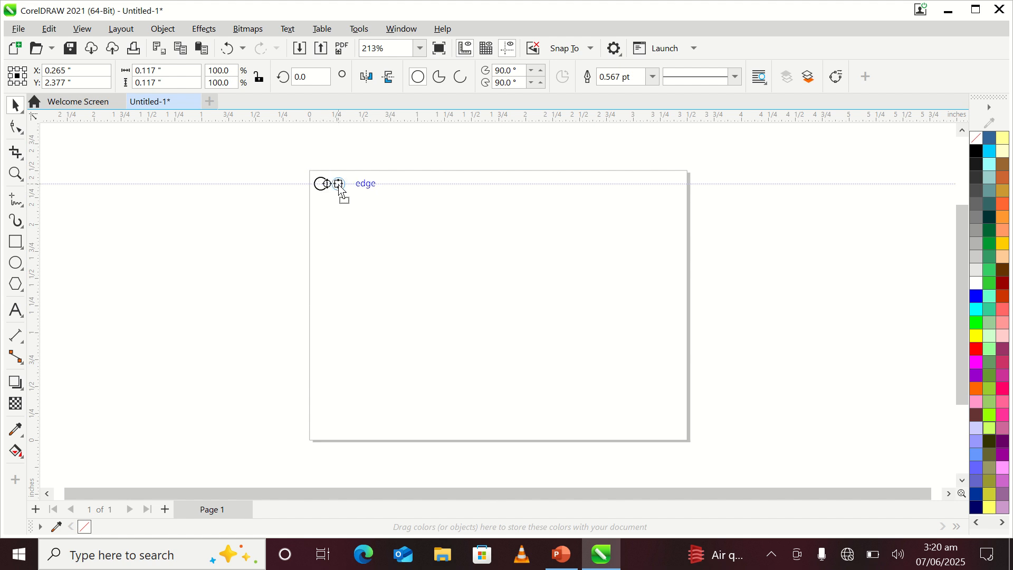
drag(340, 188, 340, 188)
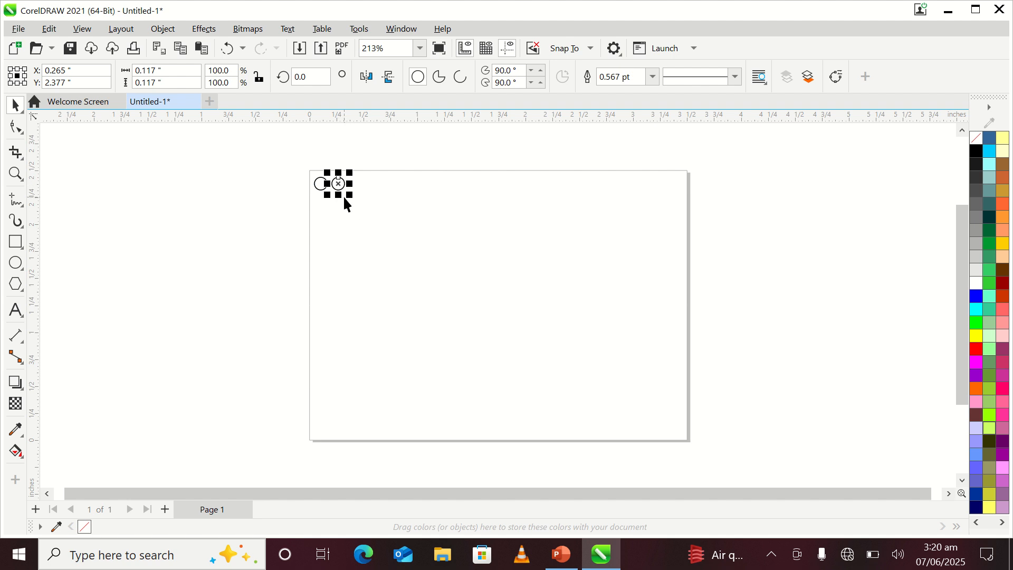
drag(344, 184, 364, 185)
key(ctrl+d)
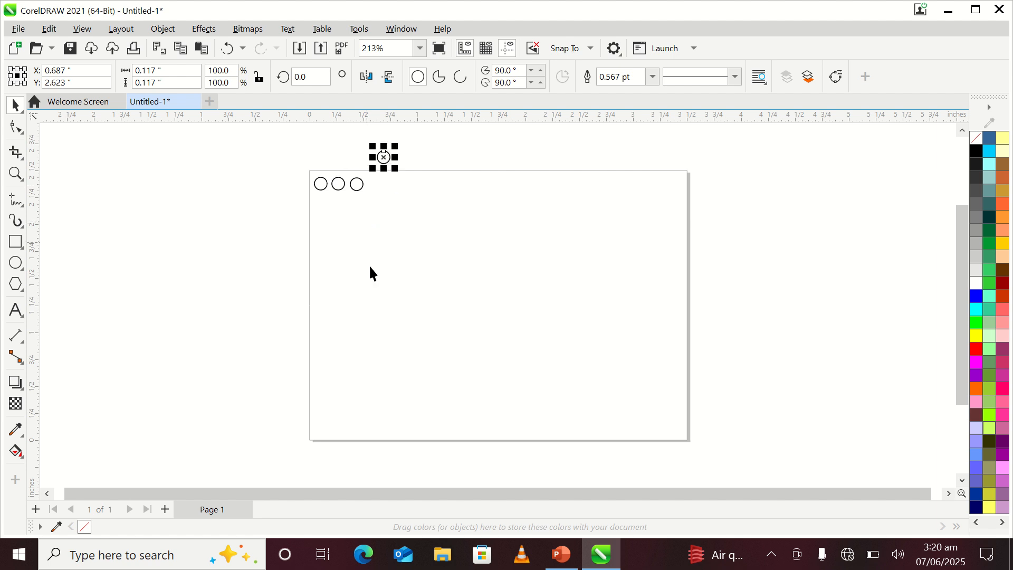
drag(385, 164, 375, 190)
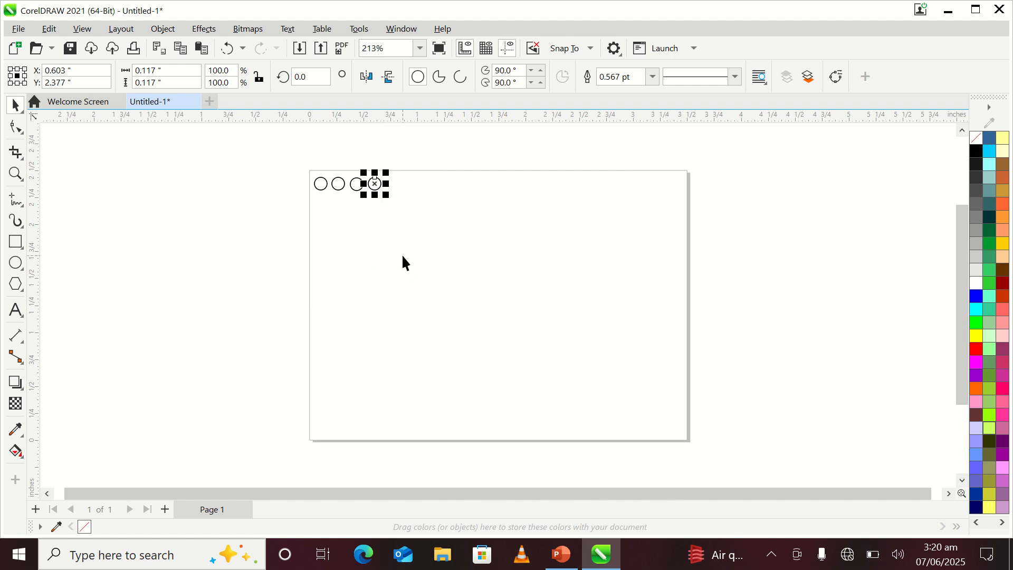
Step: Repeat the last duplication until the row of circles spans the full page width
key(ctrl+r)
key(ctrl+r)
key(ctrl+r)
key(ctrl+r)
key(ctrl+r)
key(ctrl+r)
key(ctrl+r)
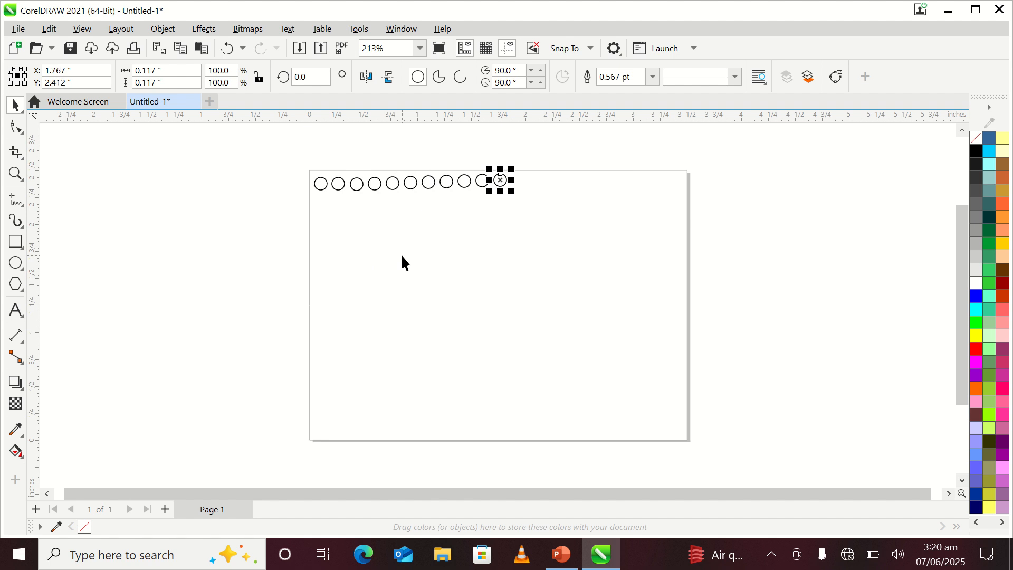
key(ctrl+r)
key(ctrl+r)
key(ctrl+r)
key(ctrl+r)
key(ctrl+r)
key(ctrl+r)
key(ctrl+r)
key(ctrl+r)
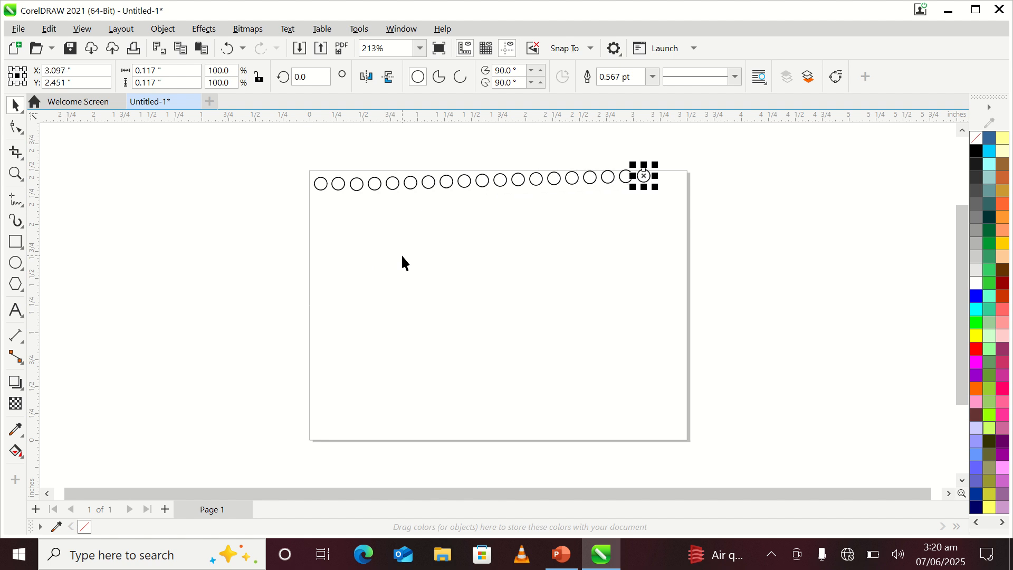
key(ctrl+r)
key(ctrl+r)
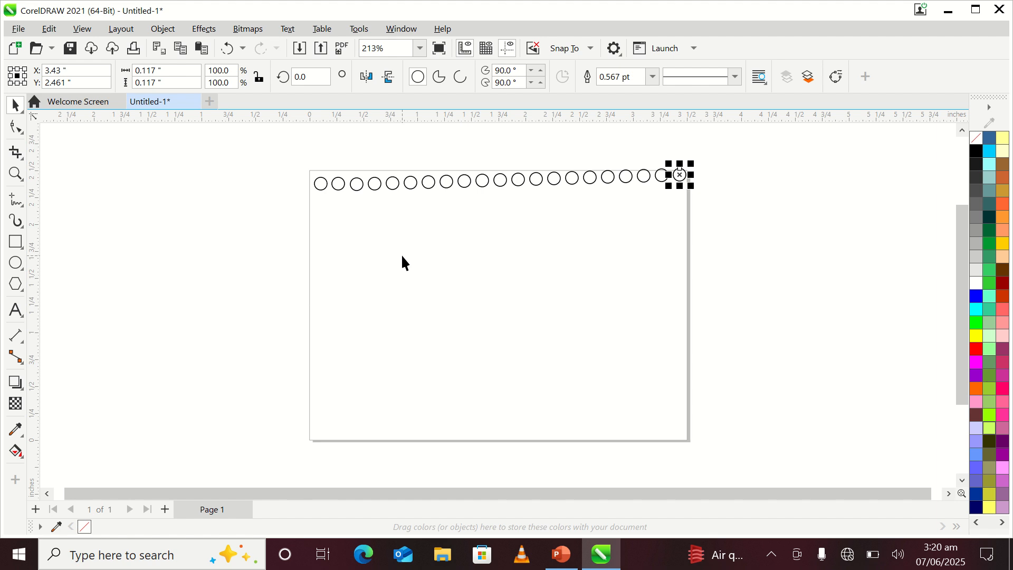
Step: Align the centers of all the circles vertically and move the straightened row back to the page's top edge
click(389, 259)
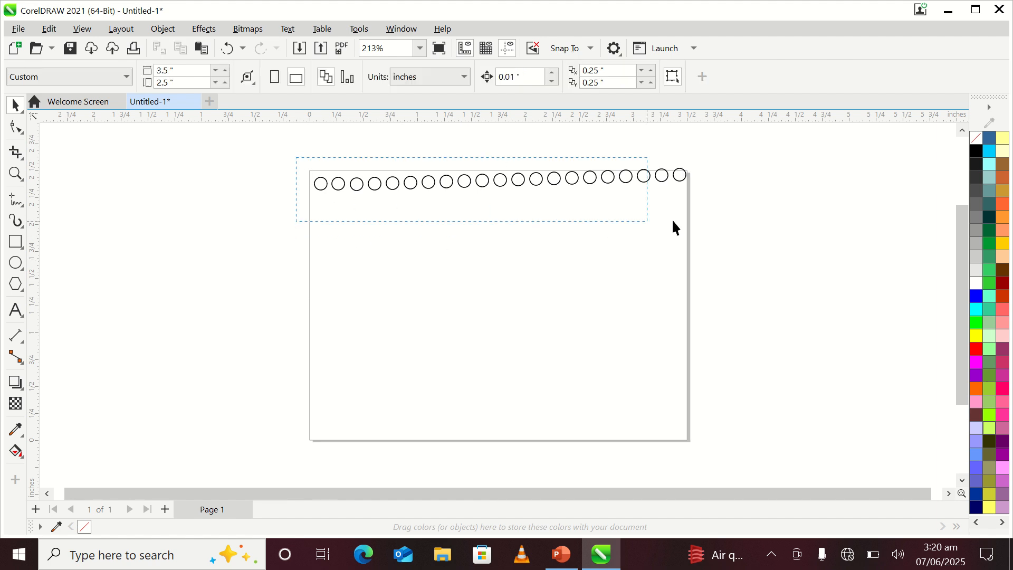
drag(673, 227, 733, 224)
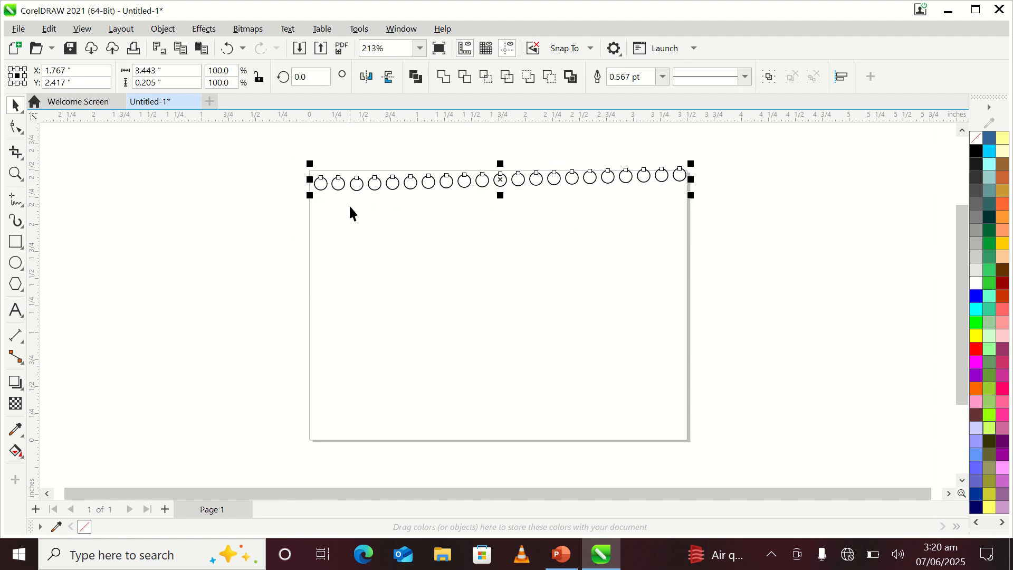
drag(295, 150, 307, 177)
drag(557, 222, 708, 218)
drag(253, 141, 711, 213)
click(842, 84)
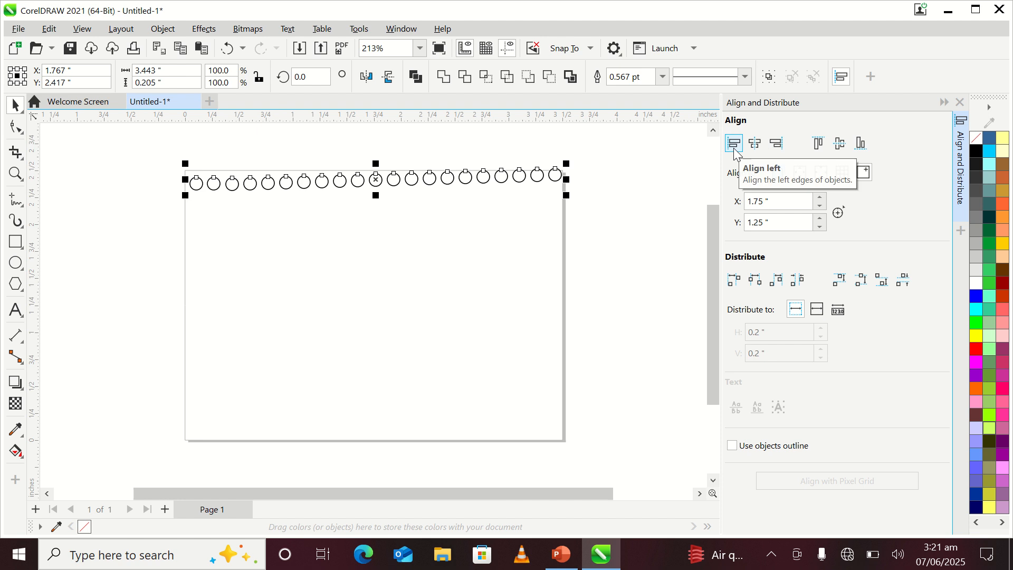
click(839, 152)
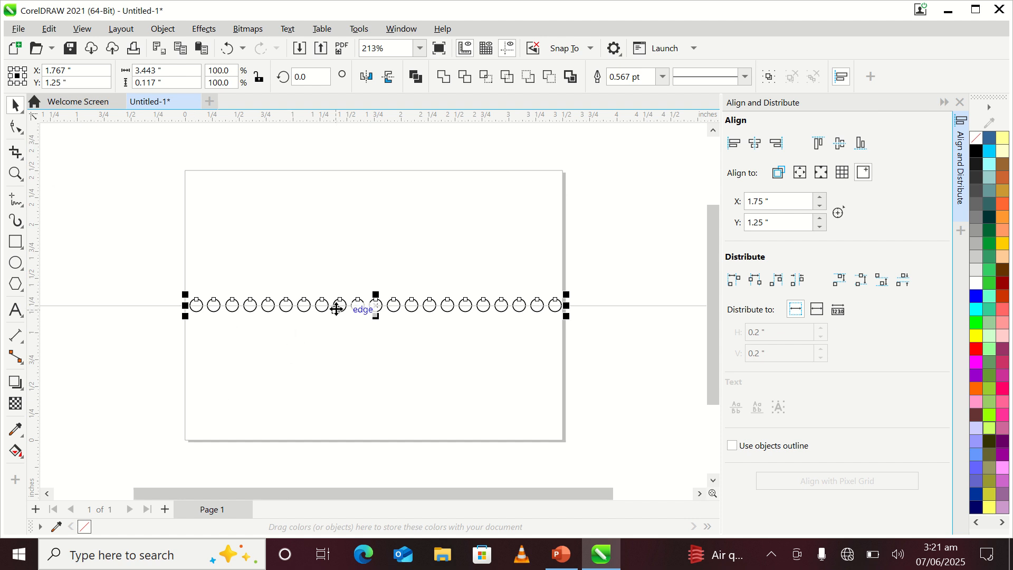
drag(335, 306, 335, 186)
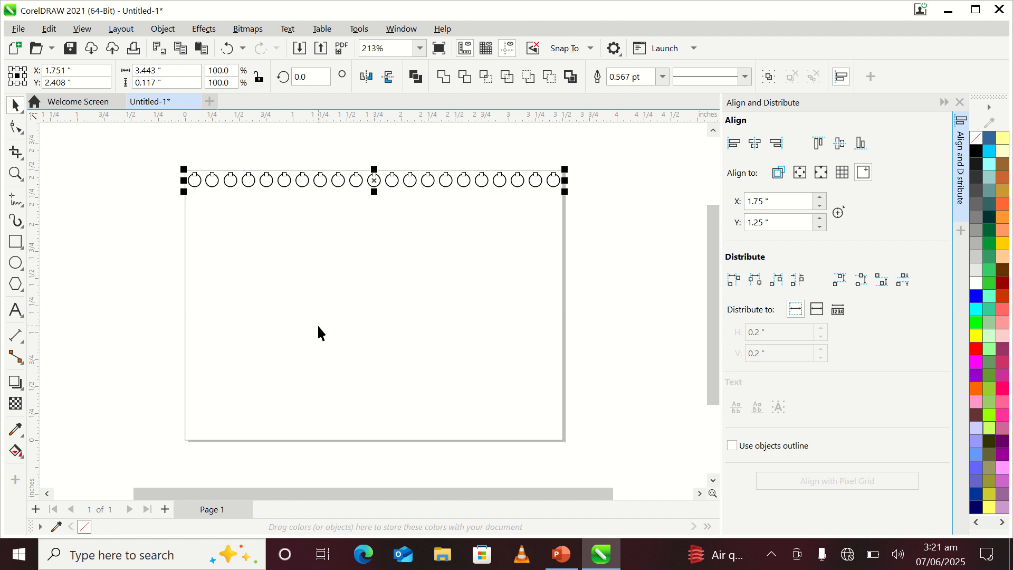
Step: Duplicate the row of circles just below itself and repeat the duplication down the page to make twelve rows
key(ctrl+d)
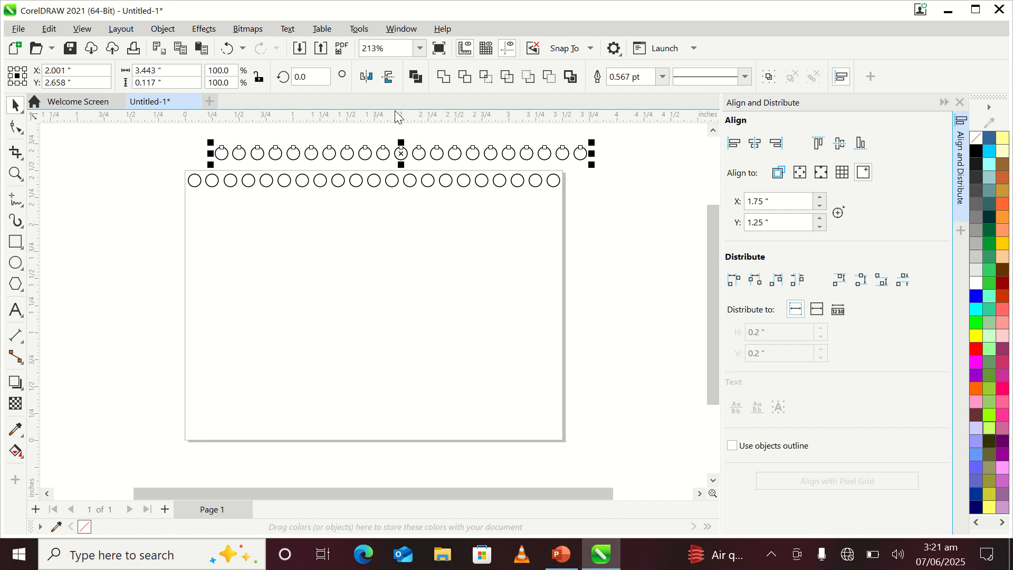
drag(420, 159, 392, 207)
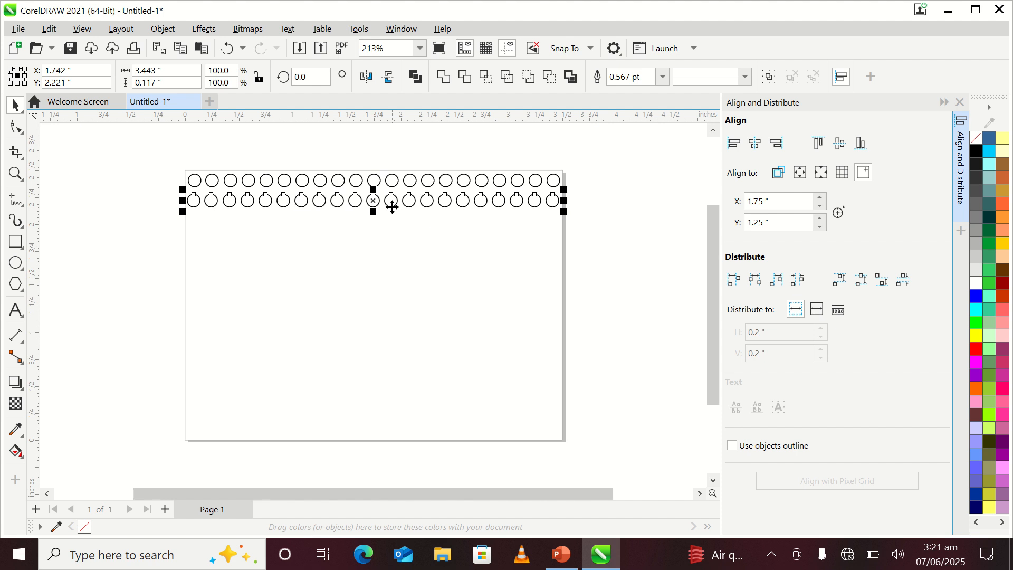
key(ctrl+d)
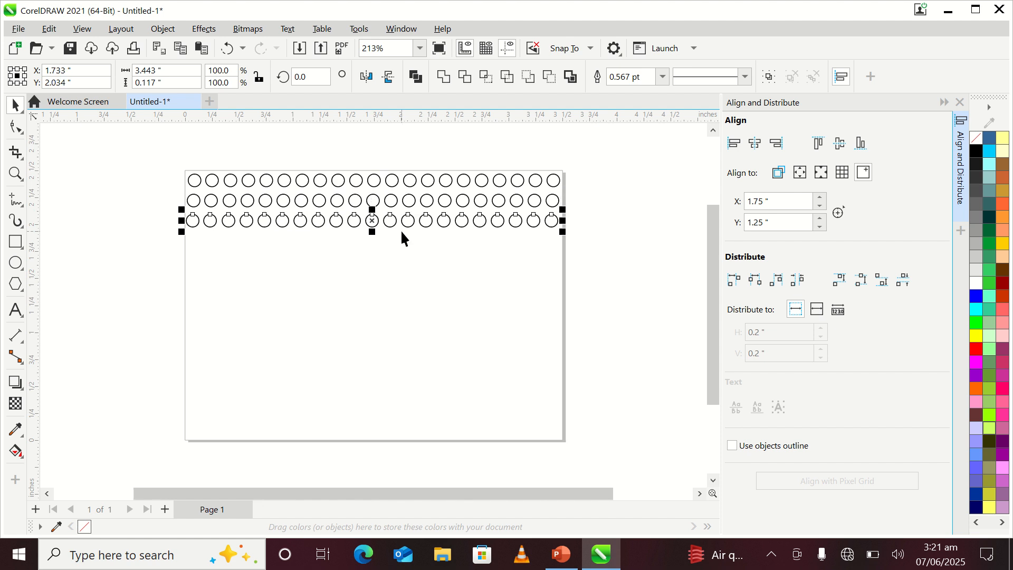
key(ctrl+d)
key(ctrl+d)
key(ctrl+d)
key(ctrl+d)
key(ctrl+d)
key(ctrl+d)
key(ctrl+d)
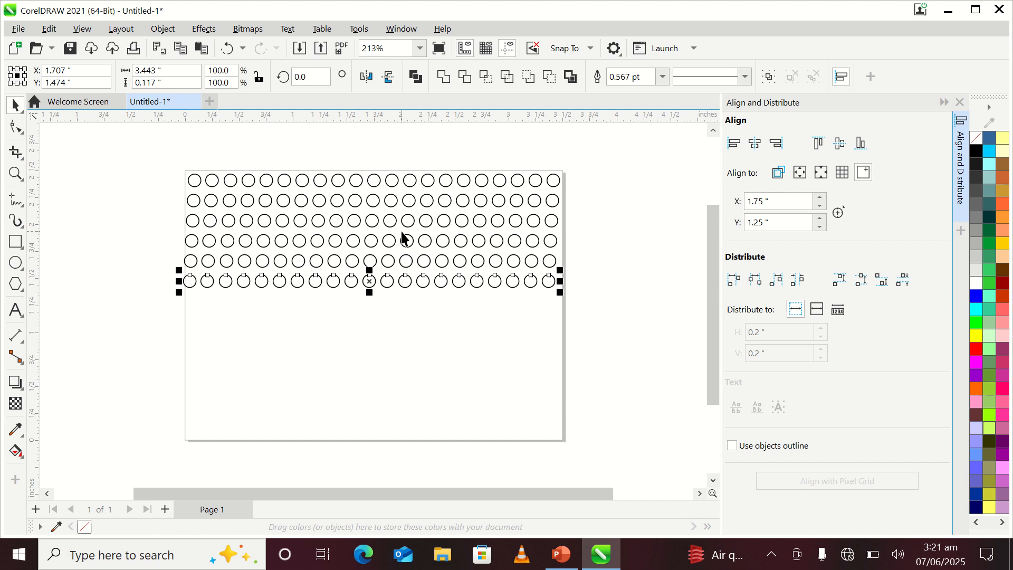
key(ctrl+d)
key(ctrl+d)
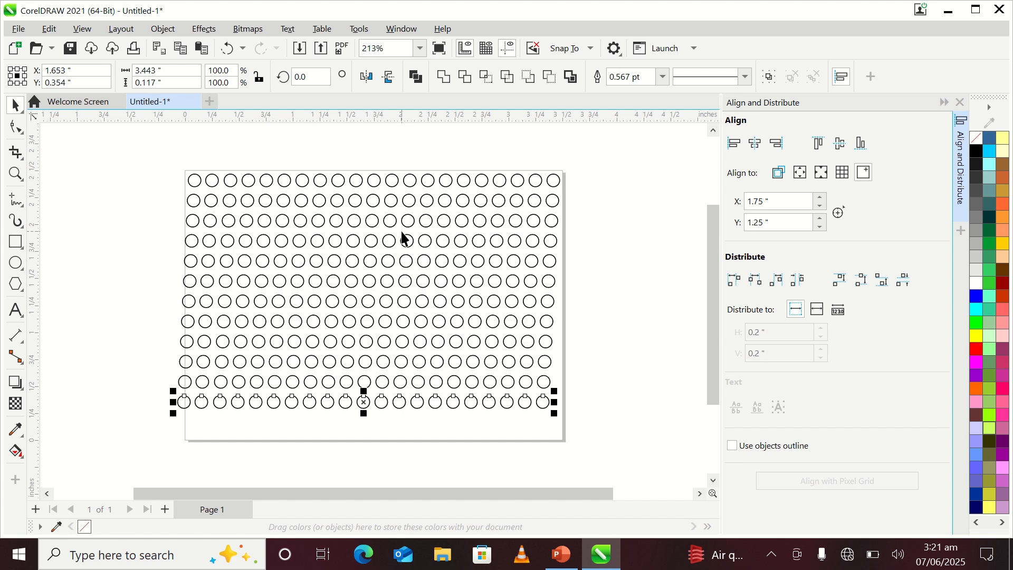
click(362, 446)
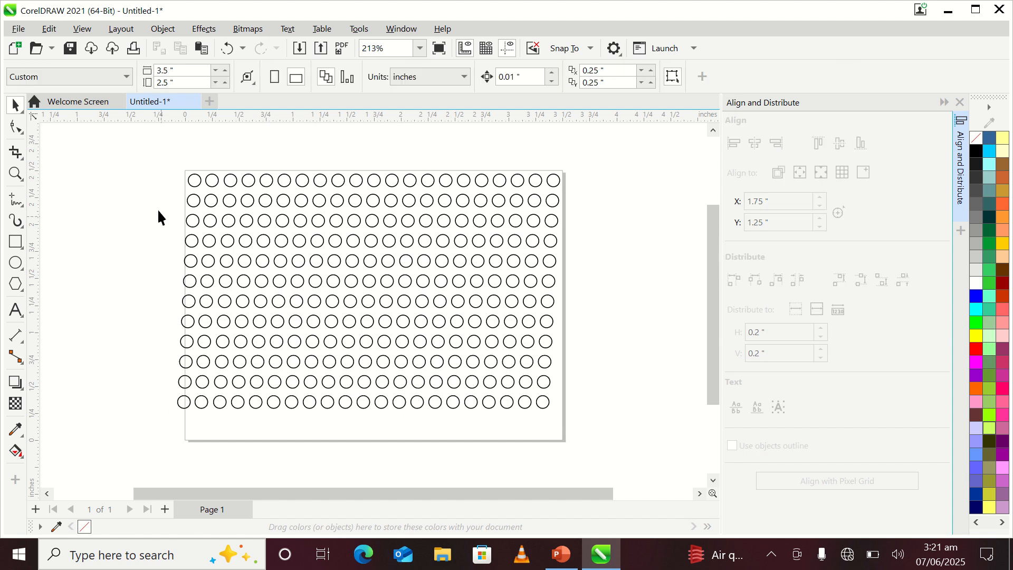
Step: Try aligning all the circles' centers horizontally and vertically, and undo both alignments
drag(158, 169, 459, 452)
drag(580, 467, 580, 467)
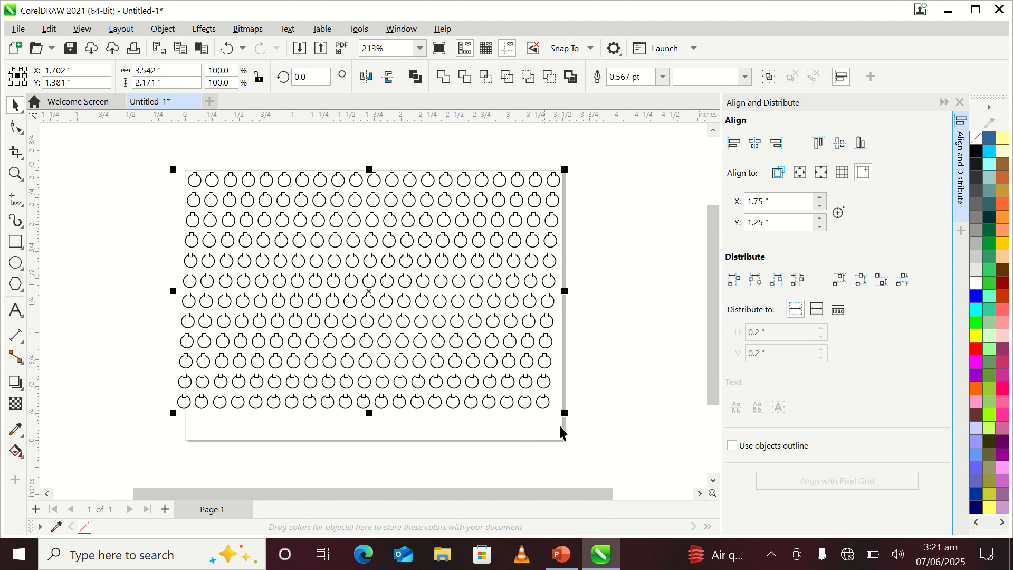
click(755, 143)
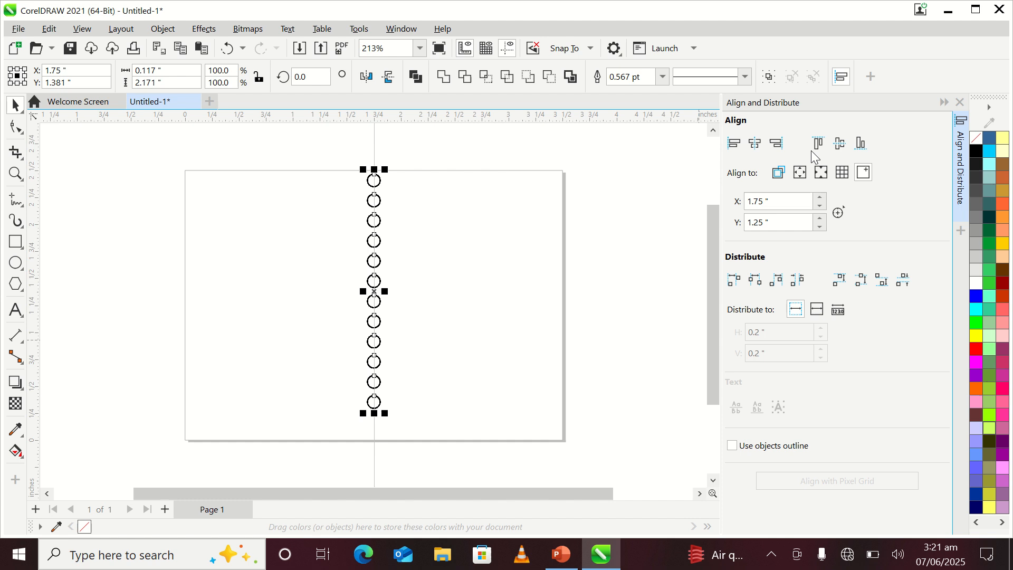
click(840, 143)
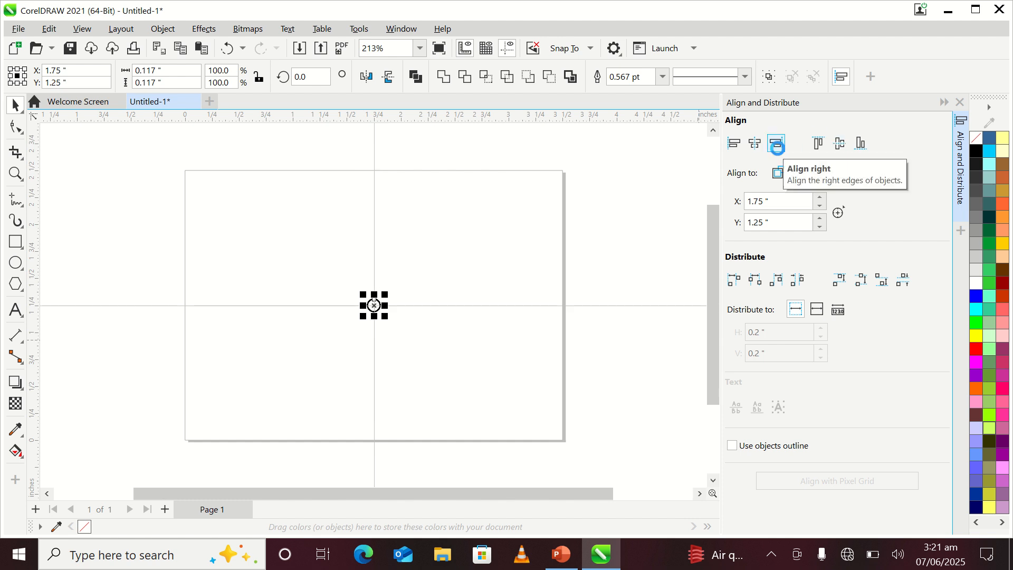
key(ctrl+z)
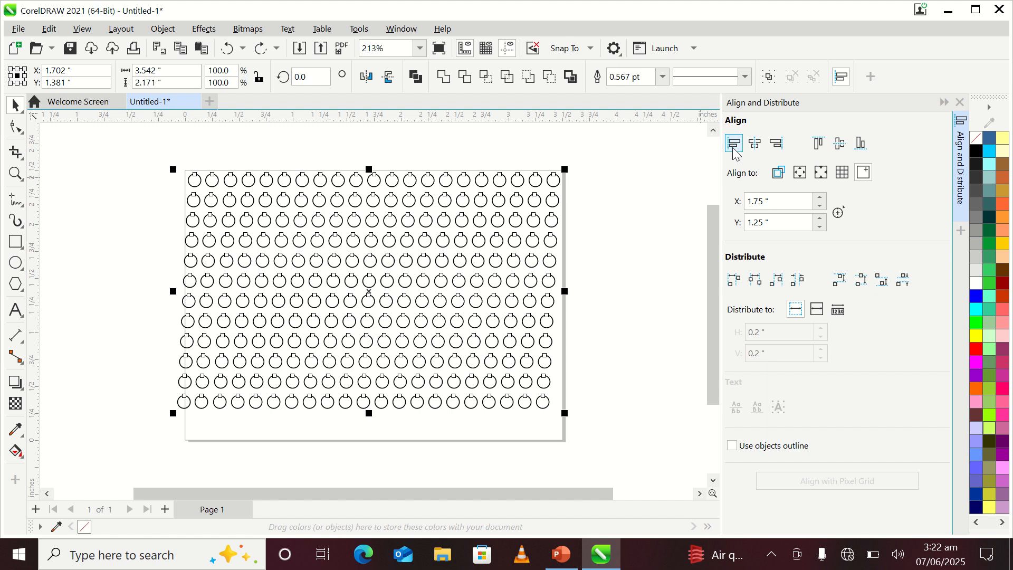
click(620, 326)
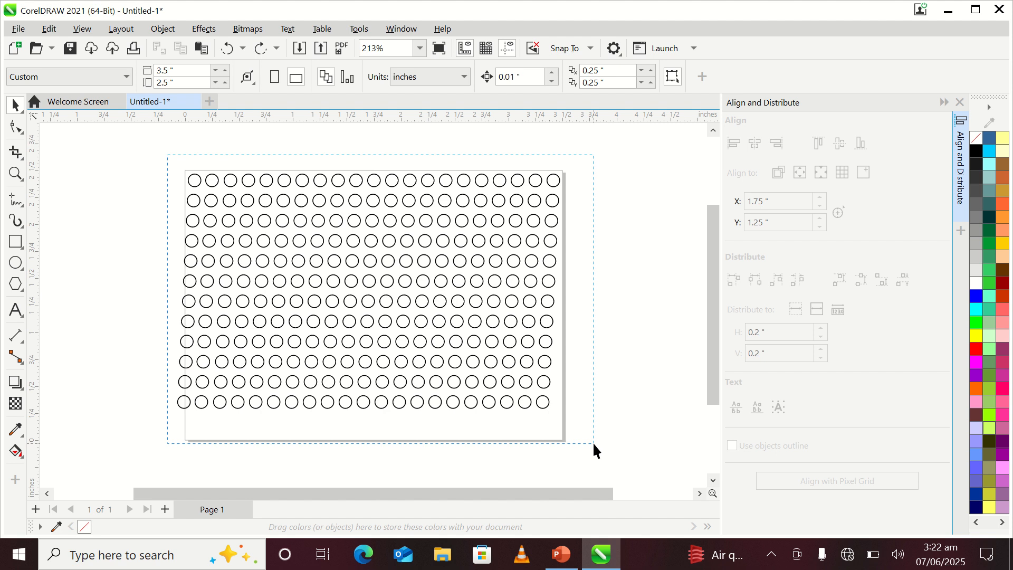
Step: Weld all the circles into a single curve object and fill it with black
key(ctrl+a)
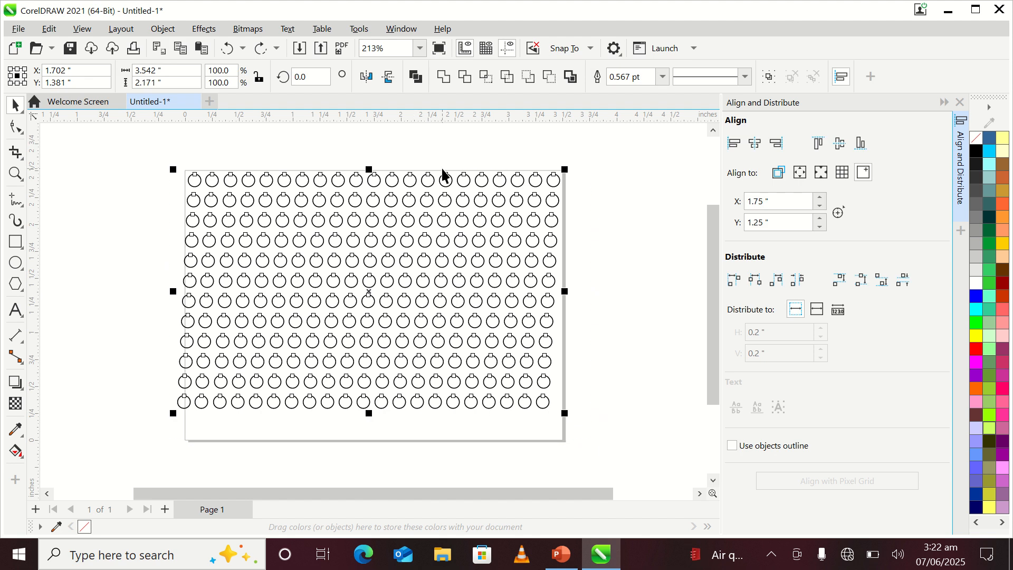
click(443, 77)
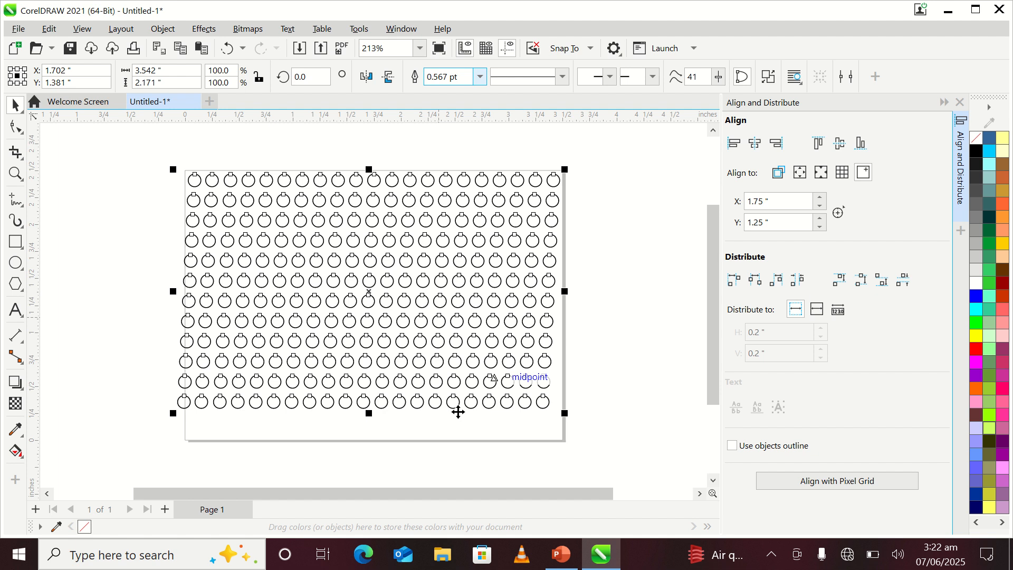
click(977, 151)
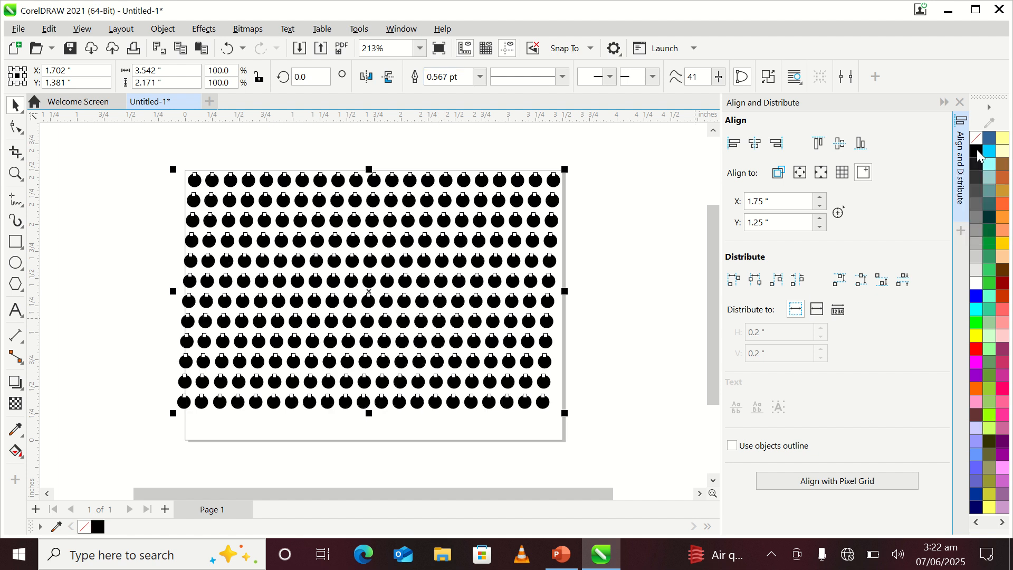
click(579, 347)
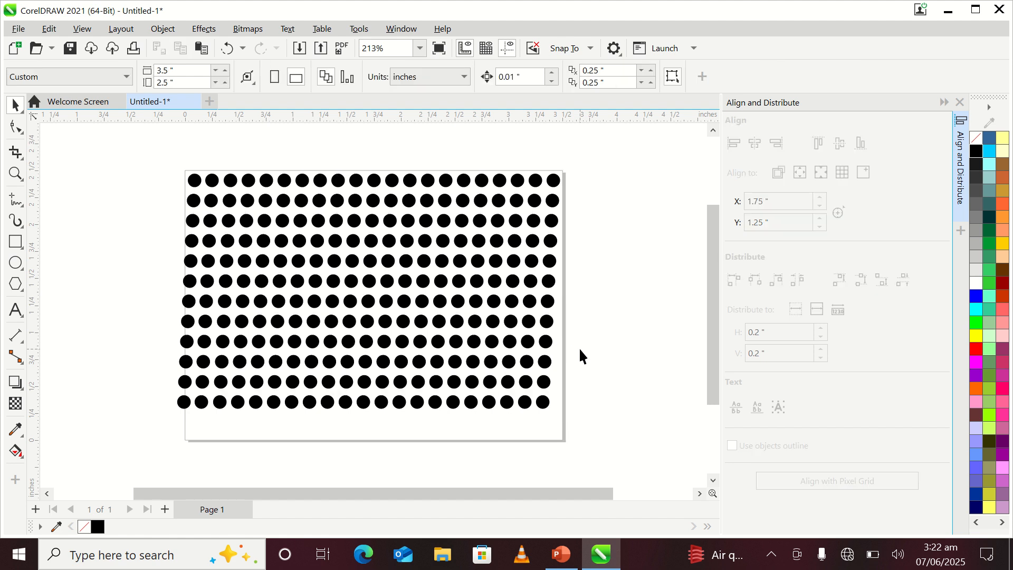
Step: Duplicate the welded dot pattern horizontally so the copy continues its rows beyond the page's right edge
mouse_move(145, 164)
mouse_down()
mouse_move(409, 411)
mouse_move(557, 435)
mouse_up()
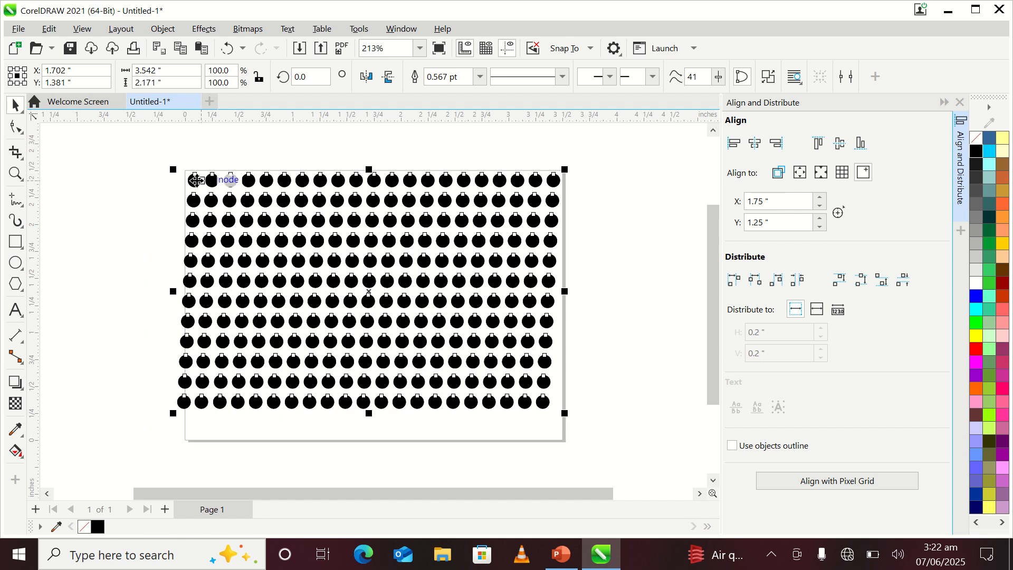
drag(196, 180, 579, 181)
click(588, 437)
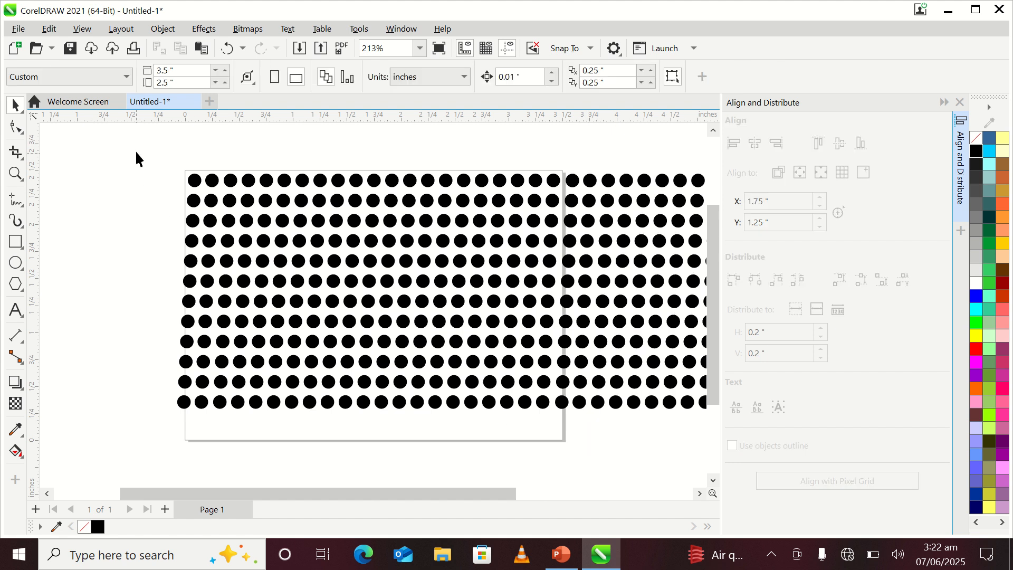
Step: Select both dot patterns and scale them down proportionally to about 3.61 × 1.11 inches to fit the page width
drag(136, 151, 263, 302)
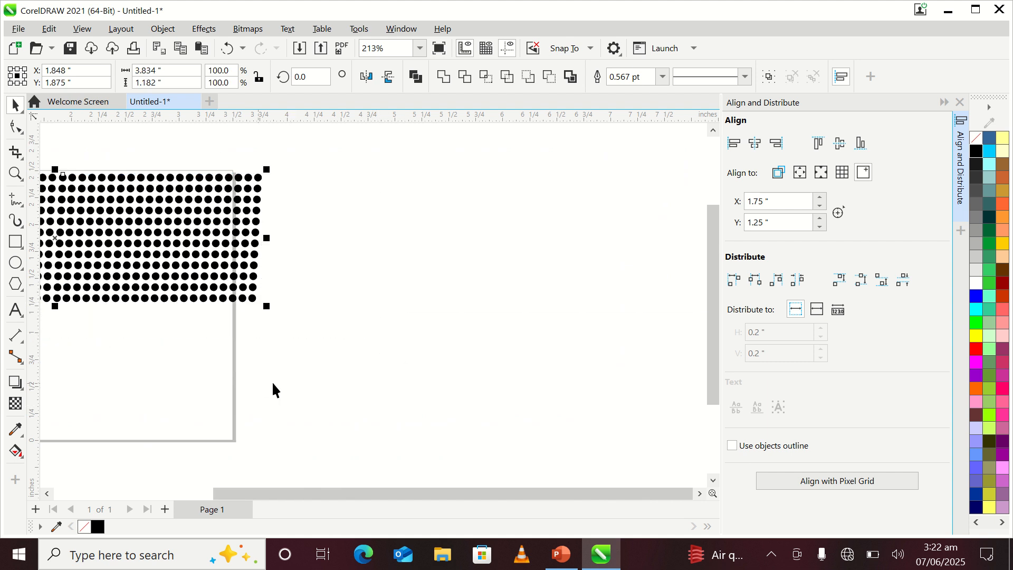
drag(443, 493, 379, 493)
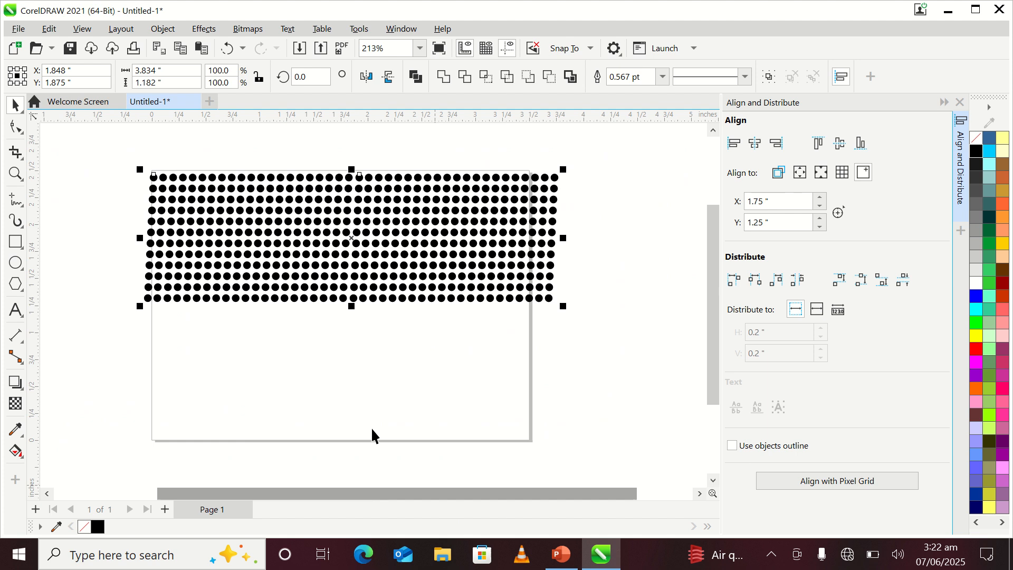
drag(564, 306, 541, 299)
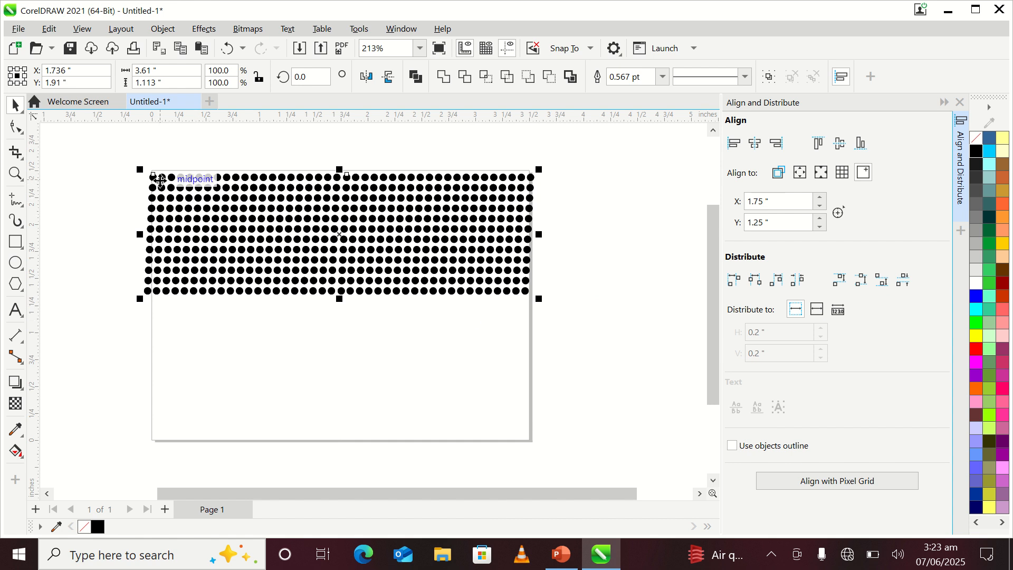
Step: Duplicate the scaled dot patterns directly below themselves and nudge the copy left and up to continue the row spacing
drag(160, 179, 151, 303)
key(Left)
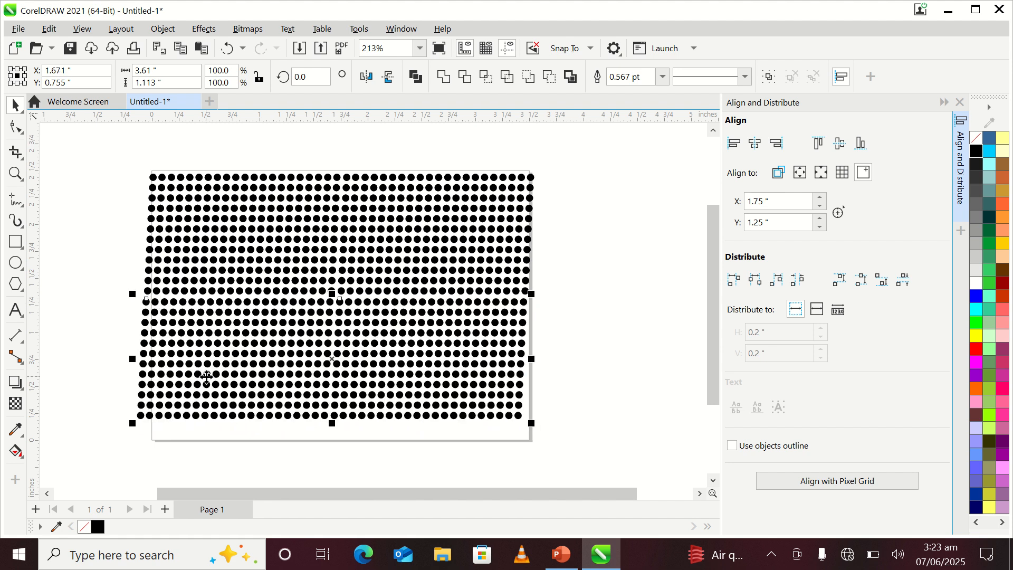
key(Up)
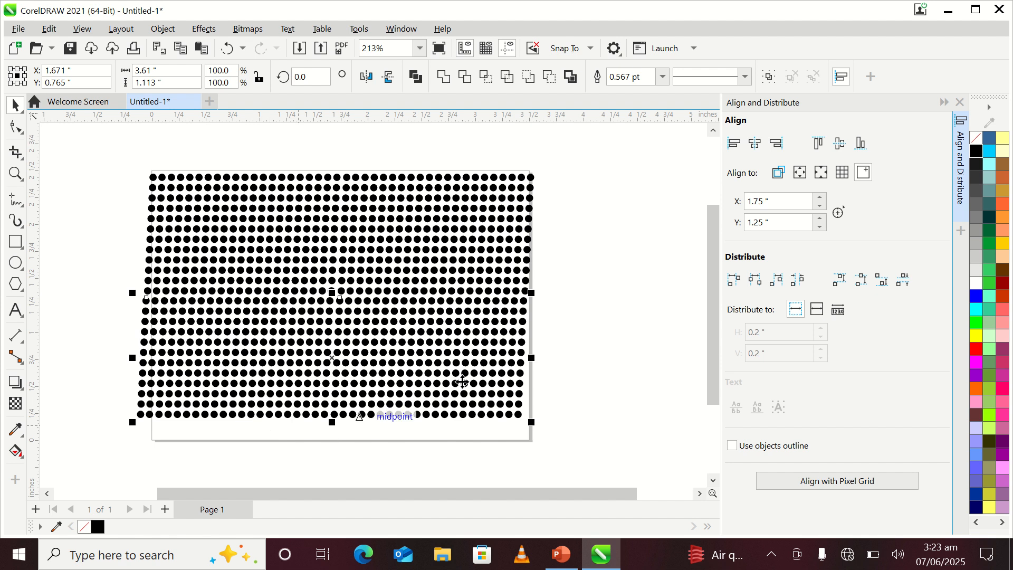
click(595, 351)
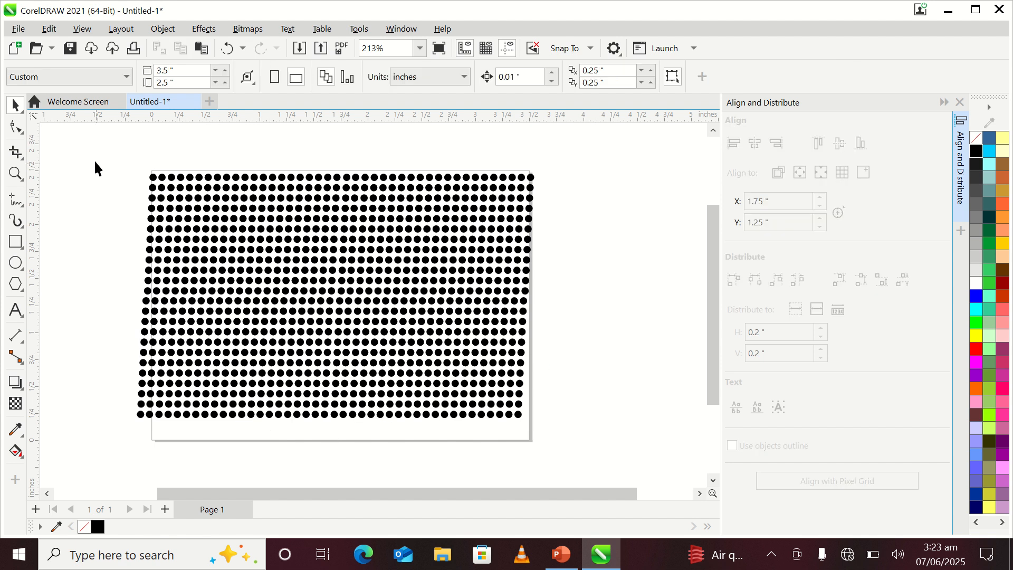
Step: Weld all the dot patterns into one curve object and close the Align and Distribute settings
drag(95, 168, 573, 445)
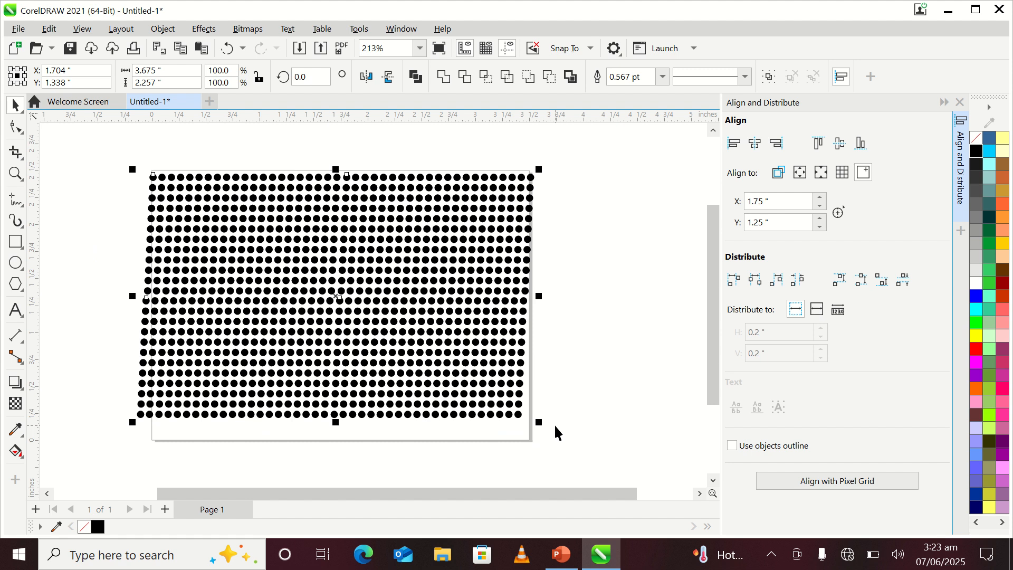
click(555, 423)
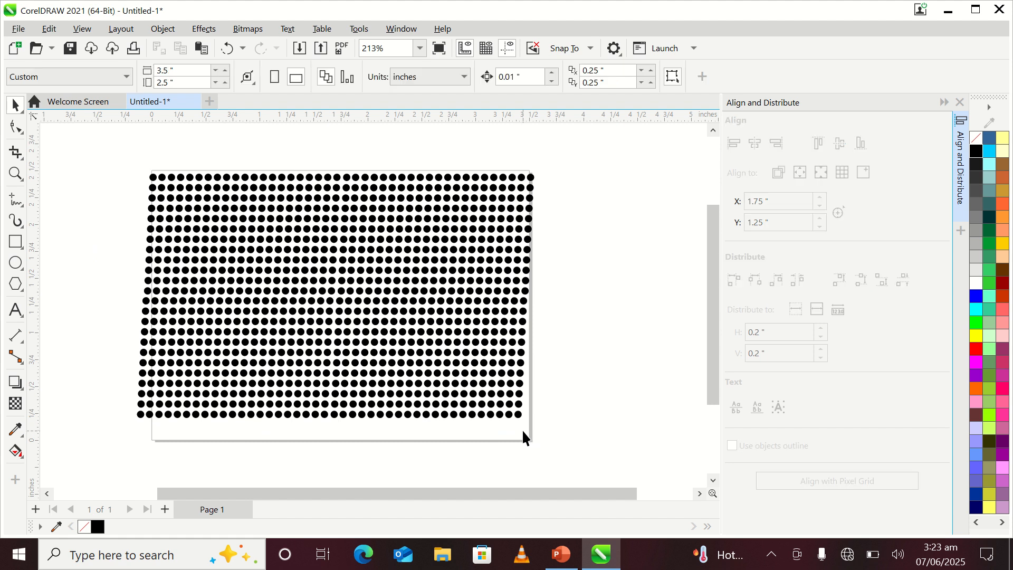
drag(111, 160, 536, 467)
click(596, 392)
drag(106, 148, 555, 409)
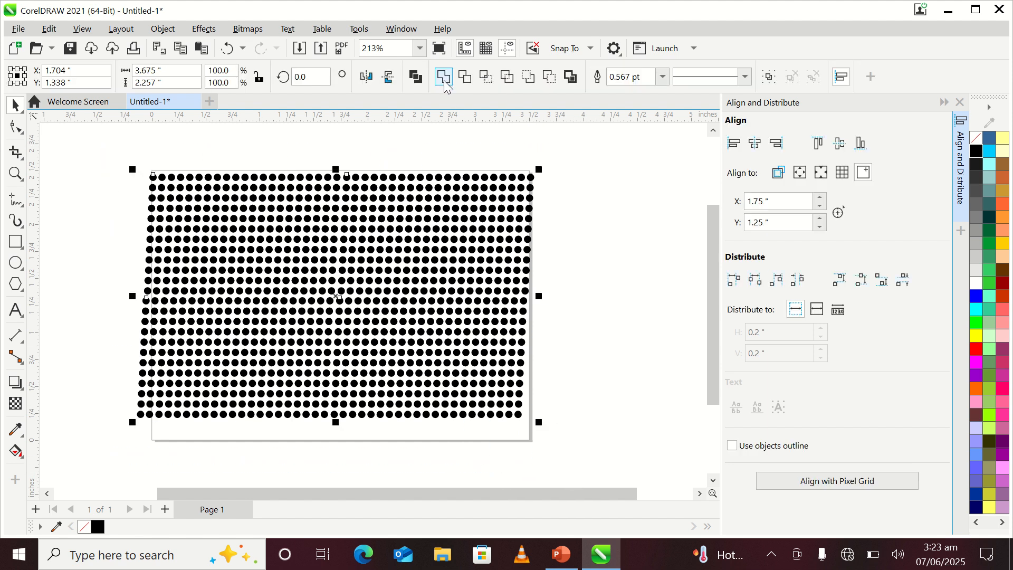
click(444, 77)
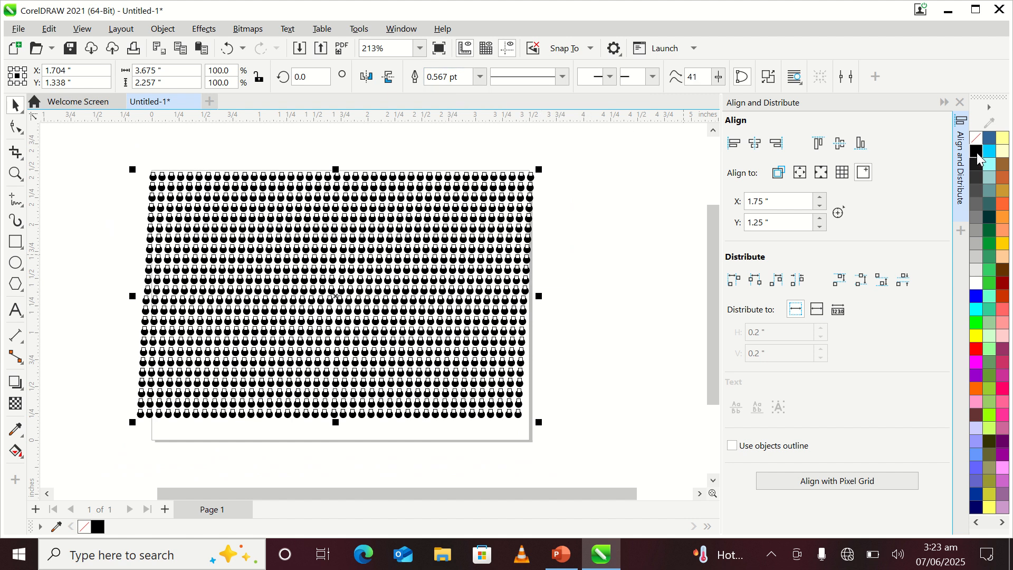
click(602, 229)
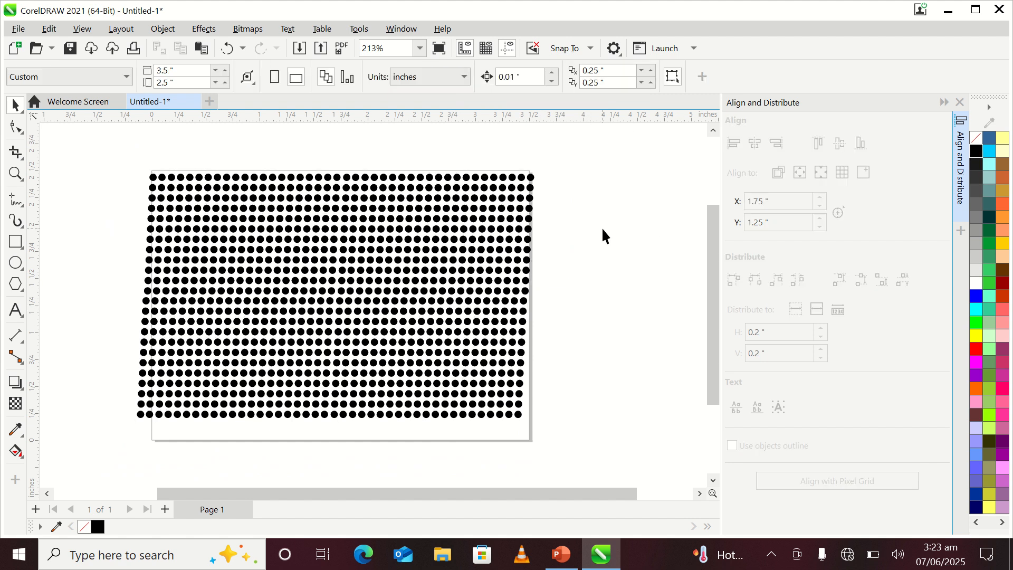
click(959, 101)
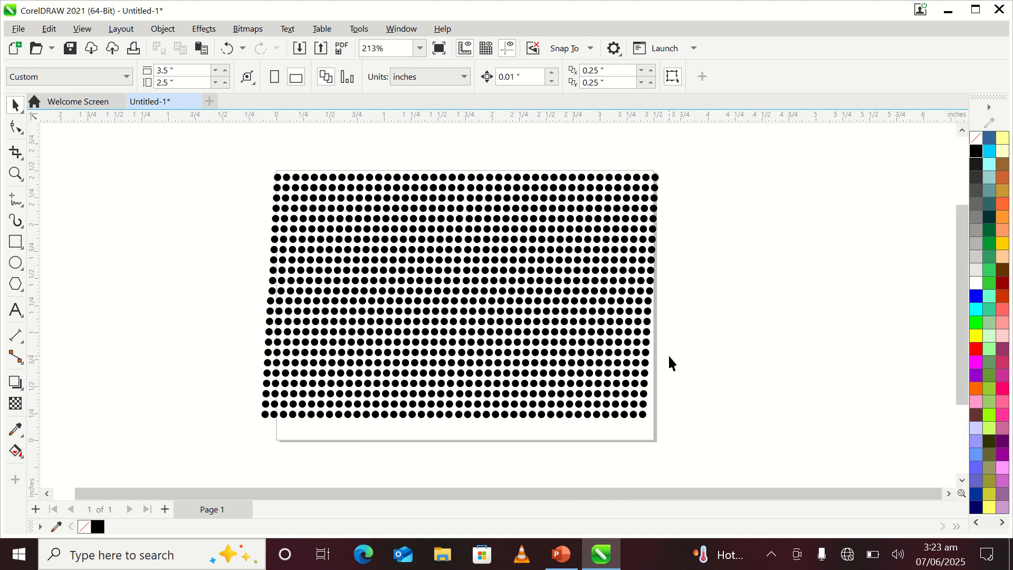
Step: Draw a circle about 2.15 inches in diameter to the right of the page and give it a chartreuse outline
click(16, 263)
click(56, 263)
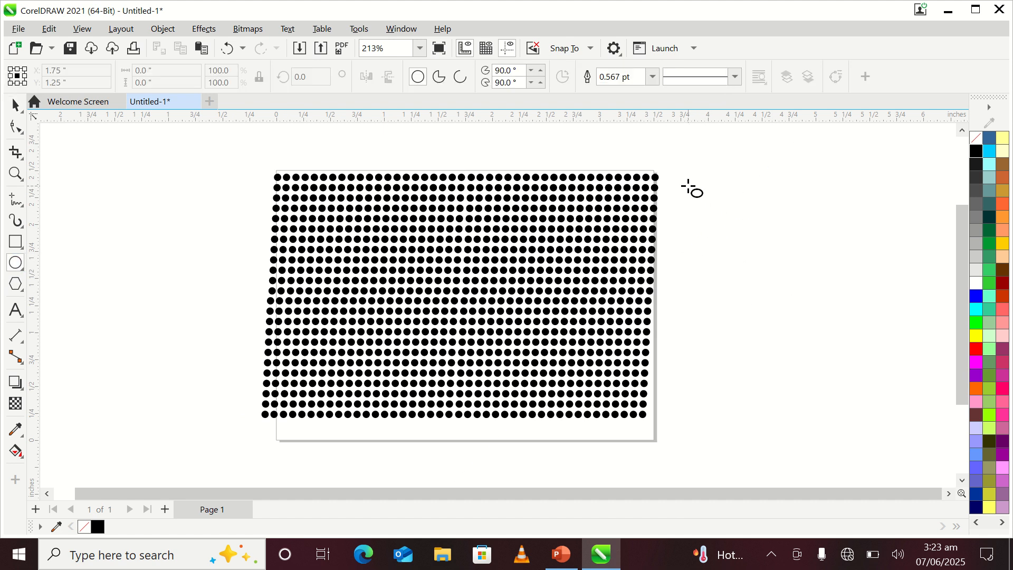
drag(688, 187, 888, 417)
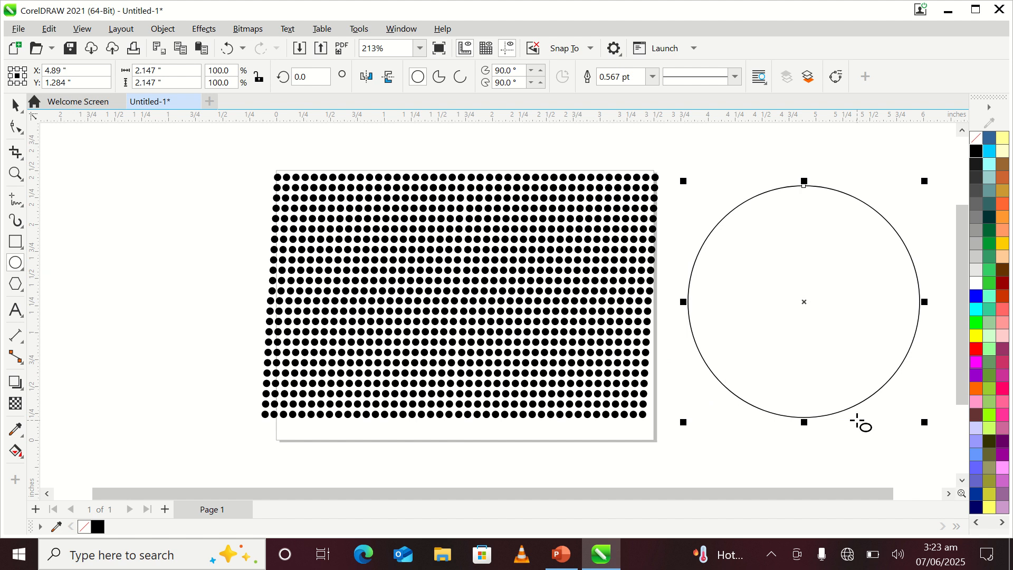
click(990, 416)
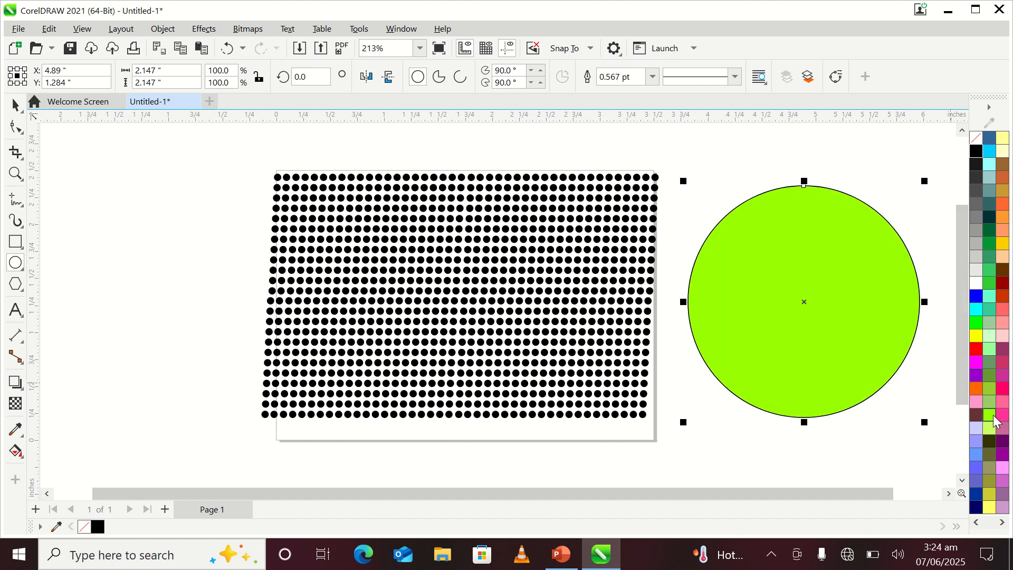
key(ctrl+z)
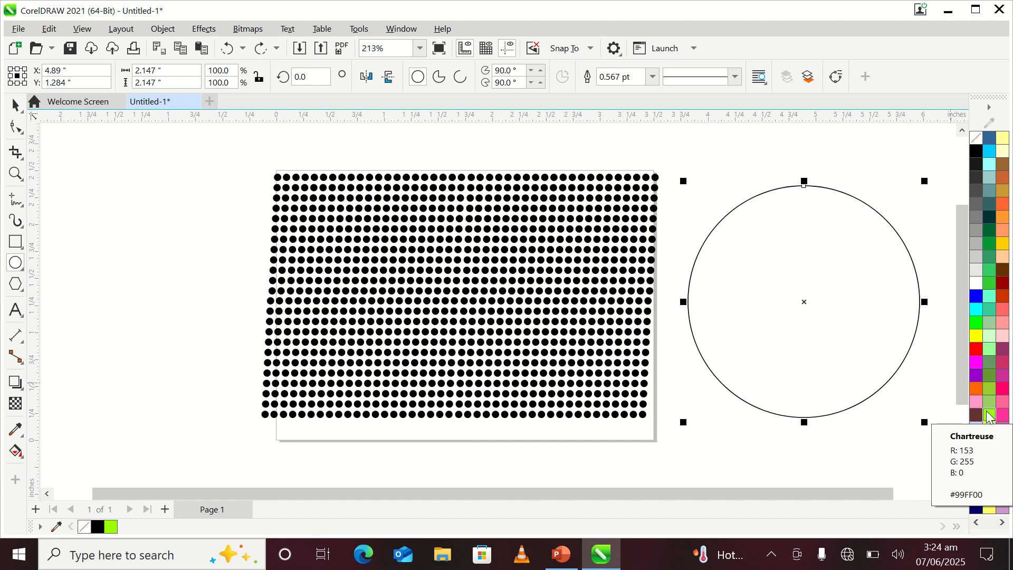
right_click(990, 416)
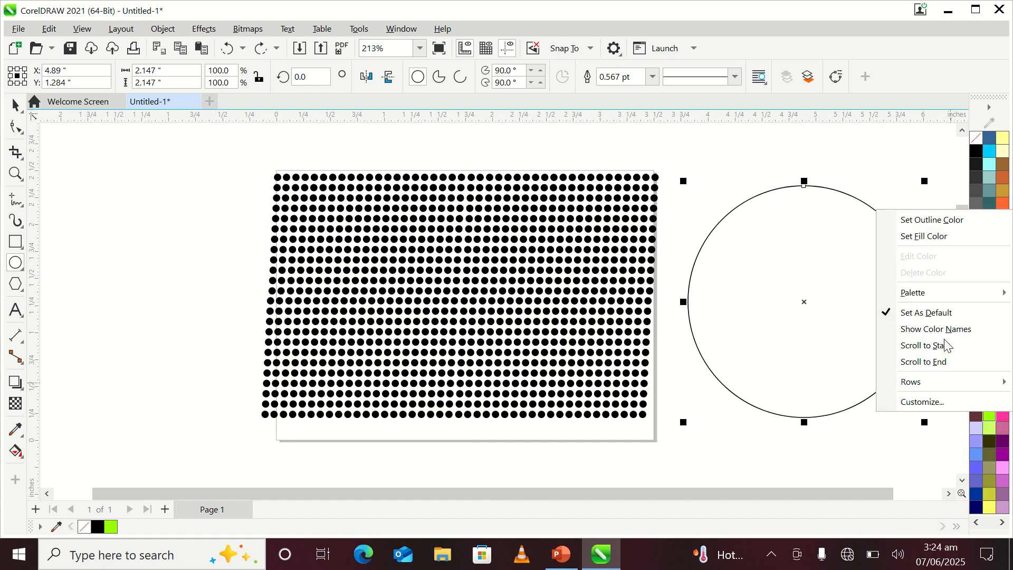
click(908, 228)
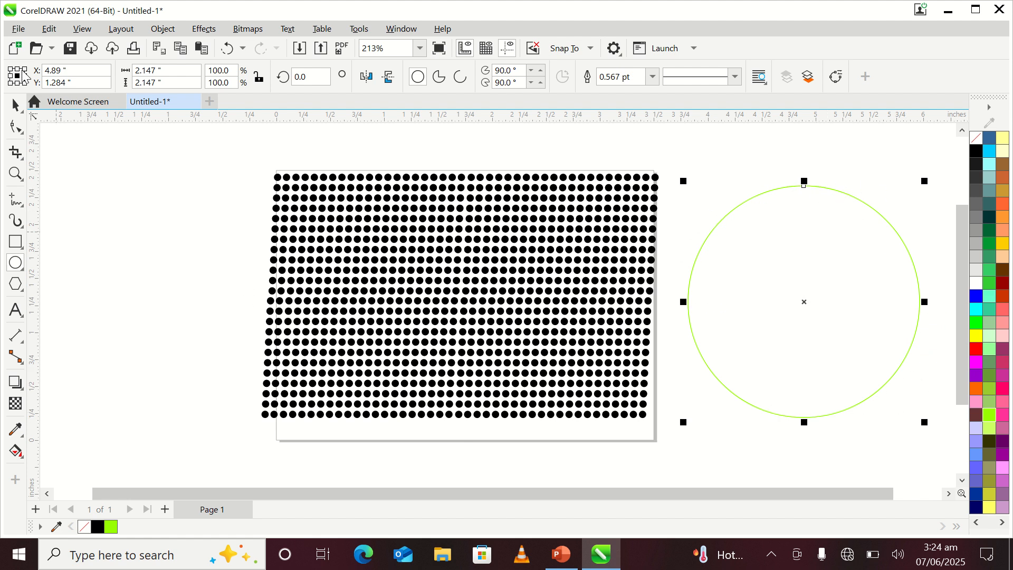
Step: Move the large circle over the middle of the dot pattern and set its outline color to blue
click(15, 105)
click(62, 112)
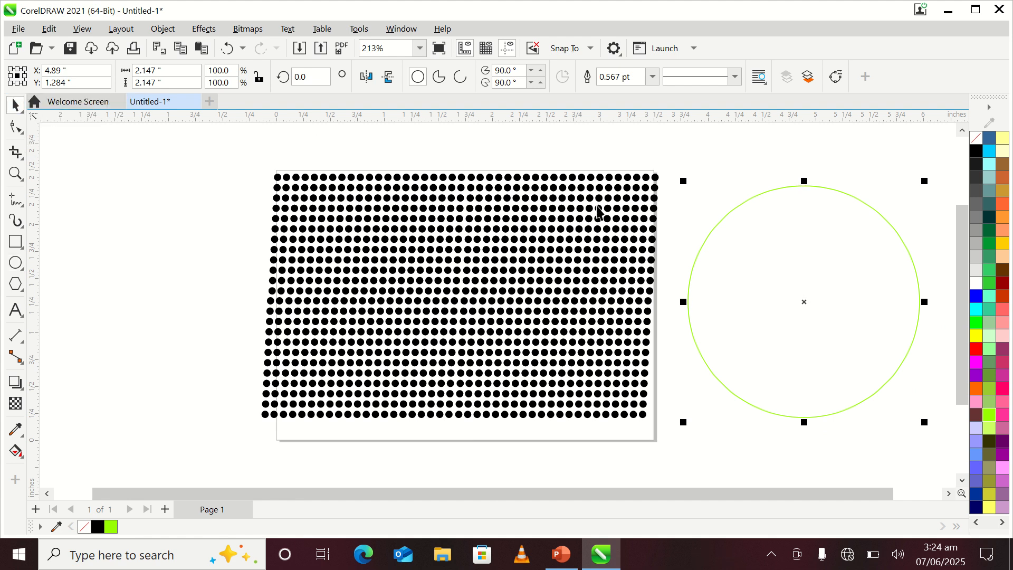
drag(729, 210, 385, 262)
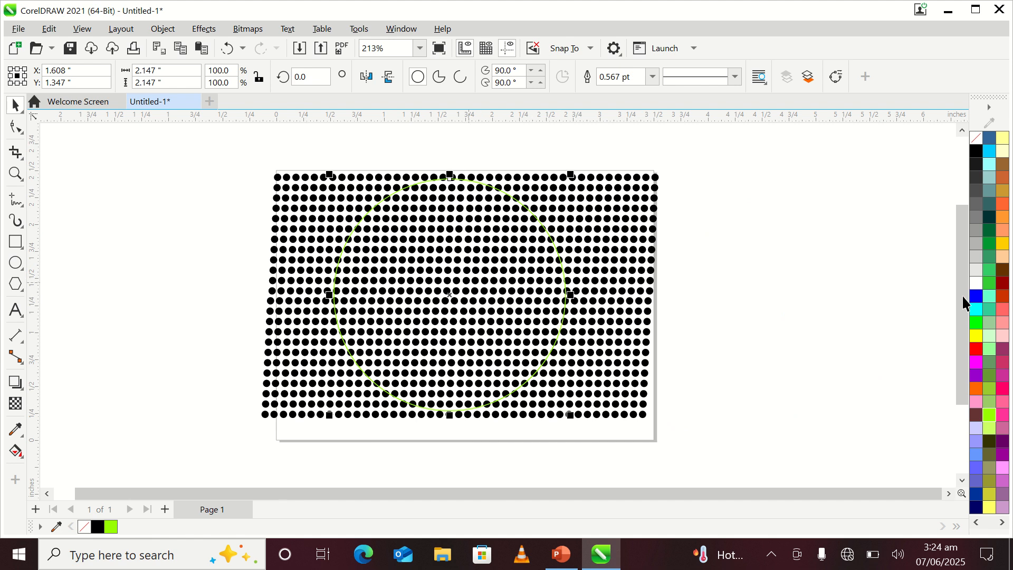
right_click(978, 296)
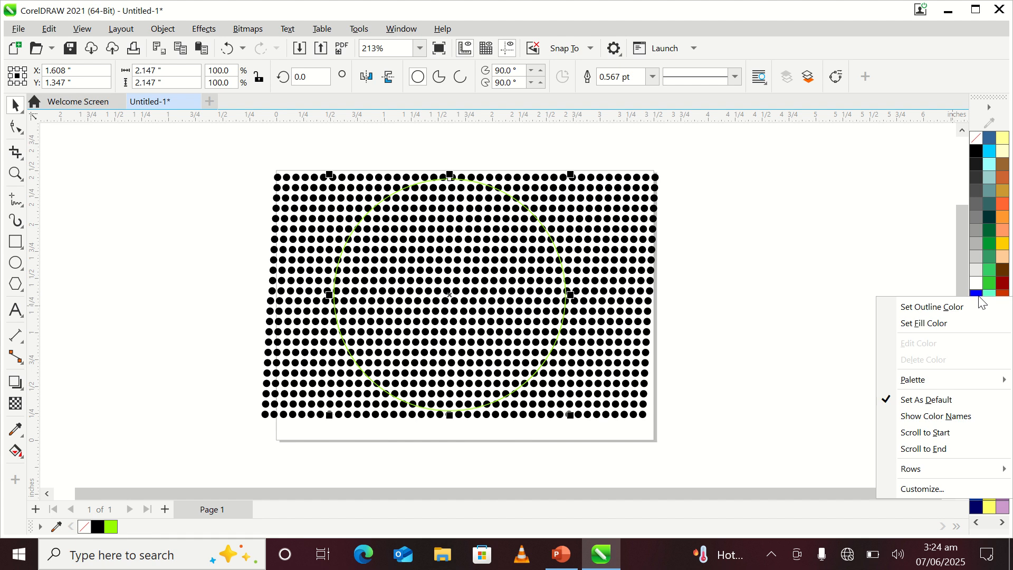
click(958, 311)
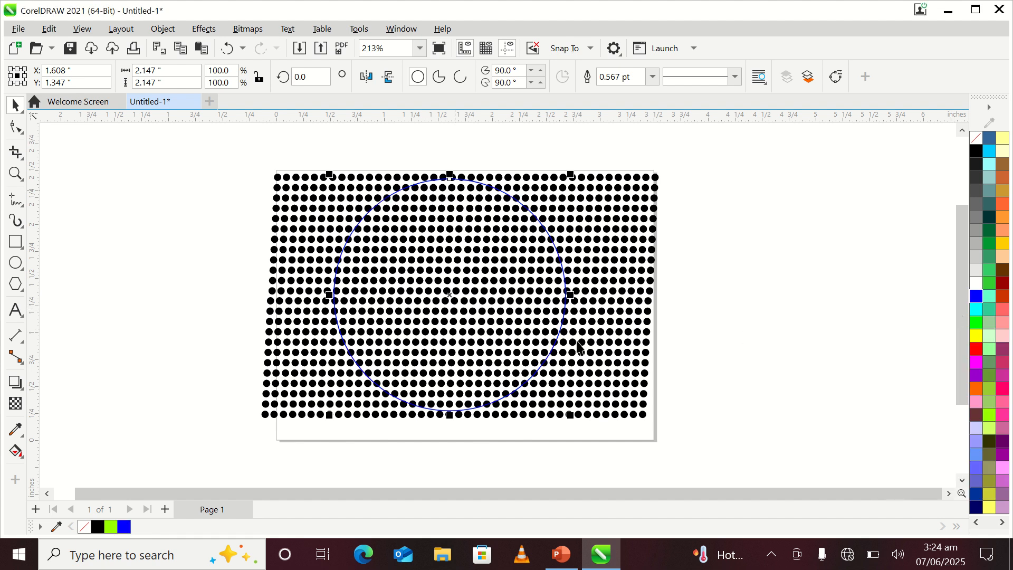
Step: Try cyan and white outline colors on the large circle and set its outline back to blue
right_click(977, 311)
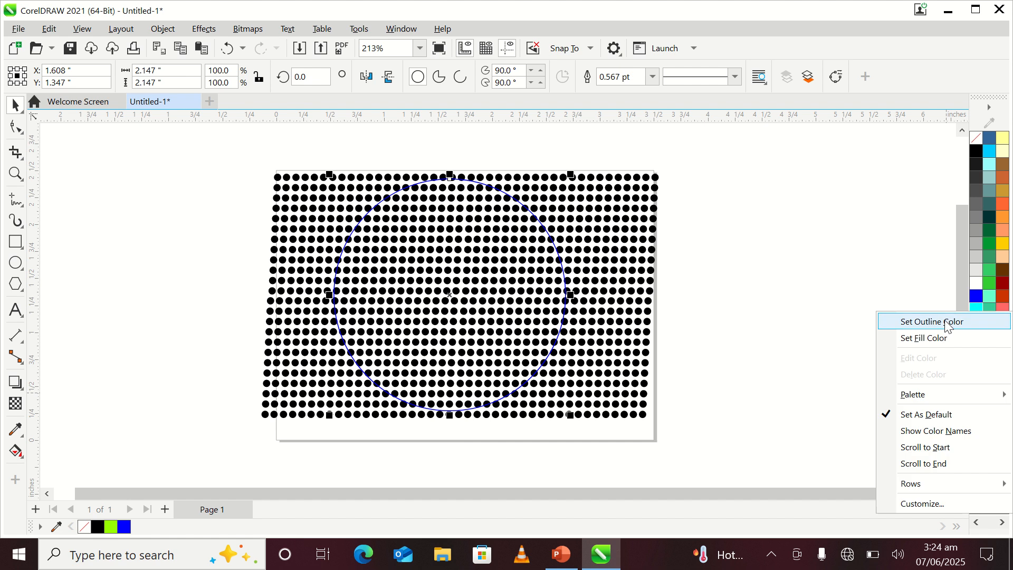
click(947, 326)
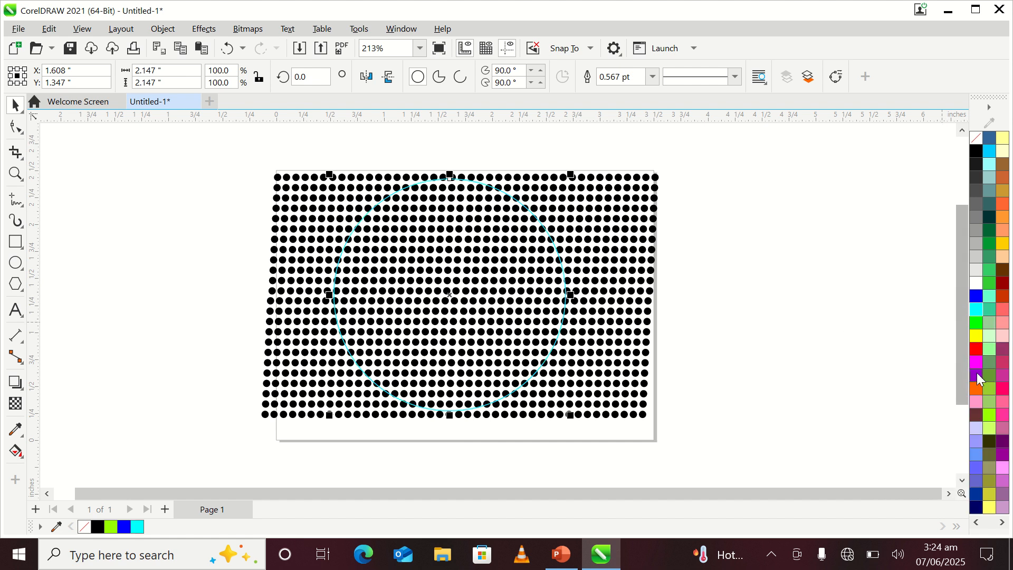
right_click(977, 300)
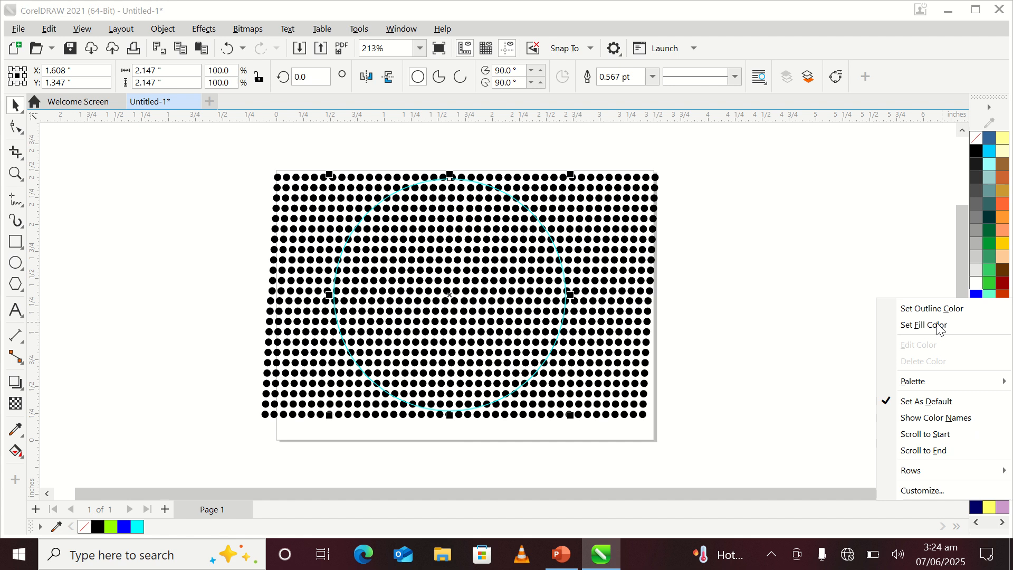
click(932, 309)
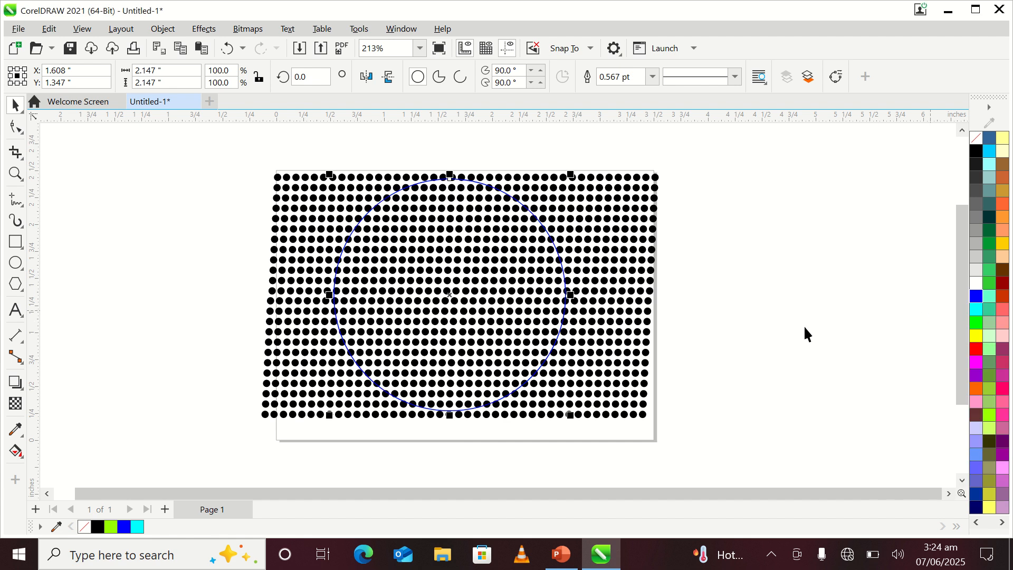
right_click(969, 288)
click(957, 294)
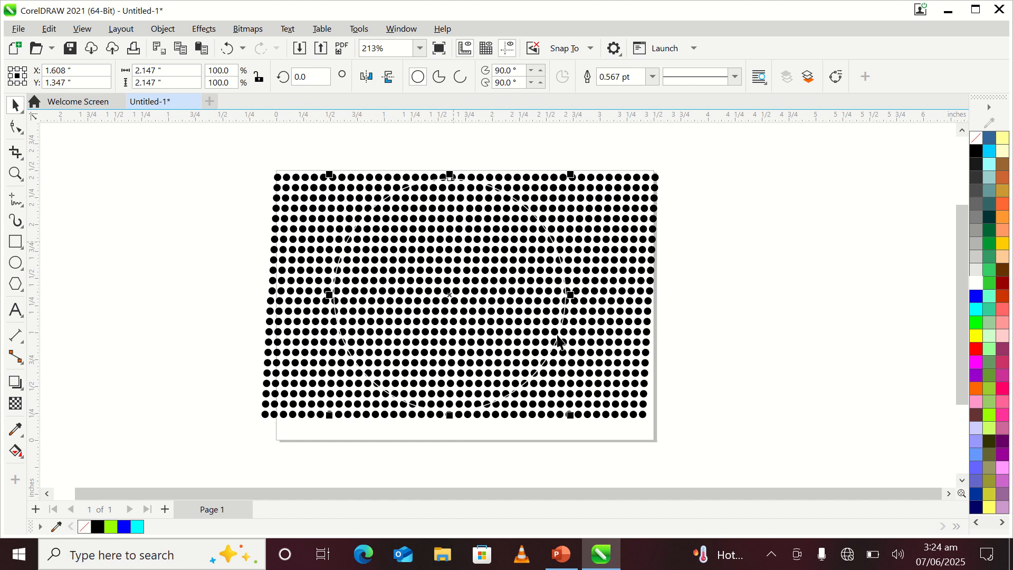
right_click(974, 295)
click(939, 311)
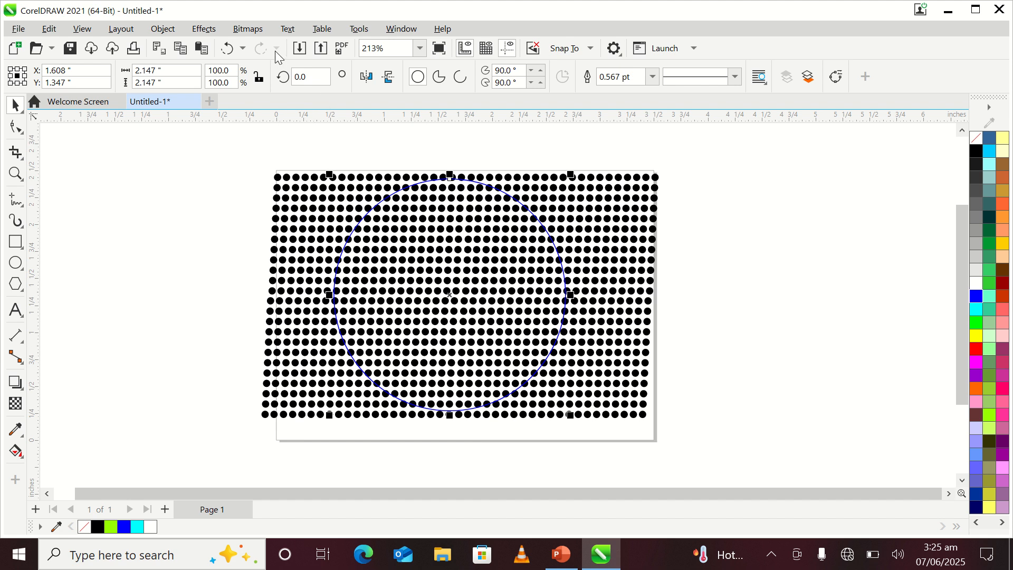
Step: Apply a Fish Eye lens to the large circle and set its rate to 105%
click(212, 34)
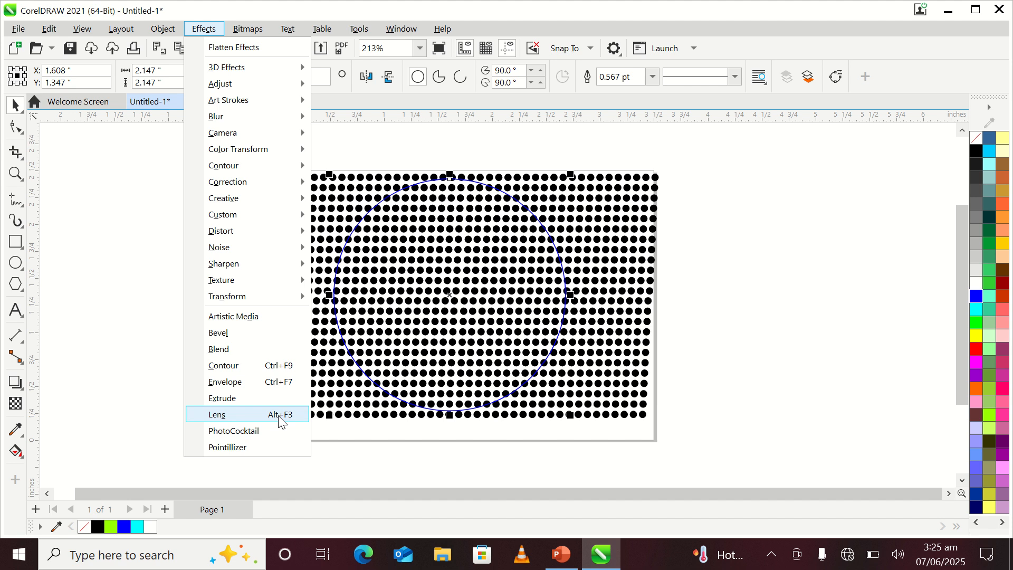
click(217, 414)
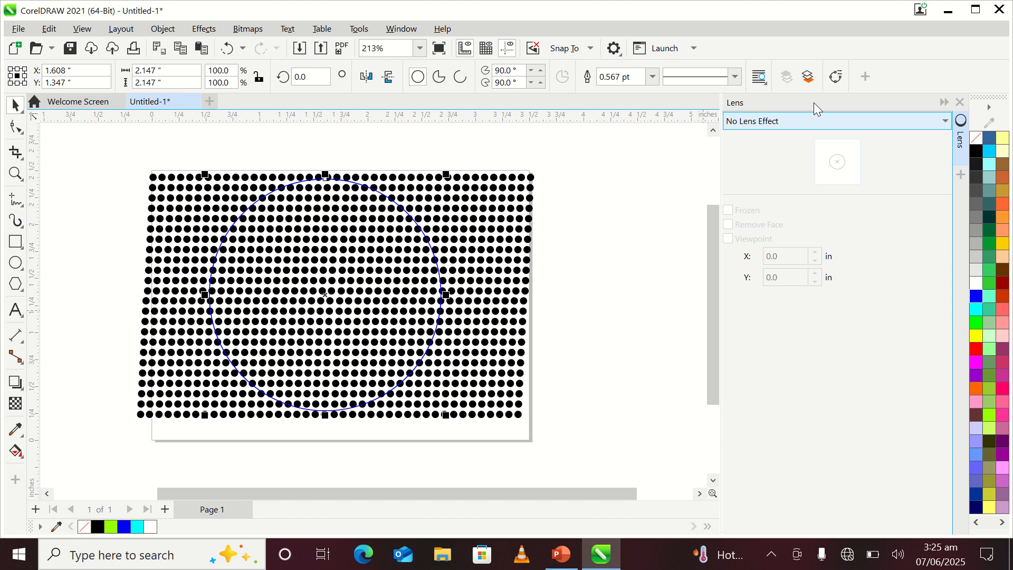
click(945, 123)
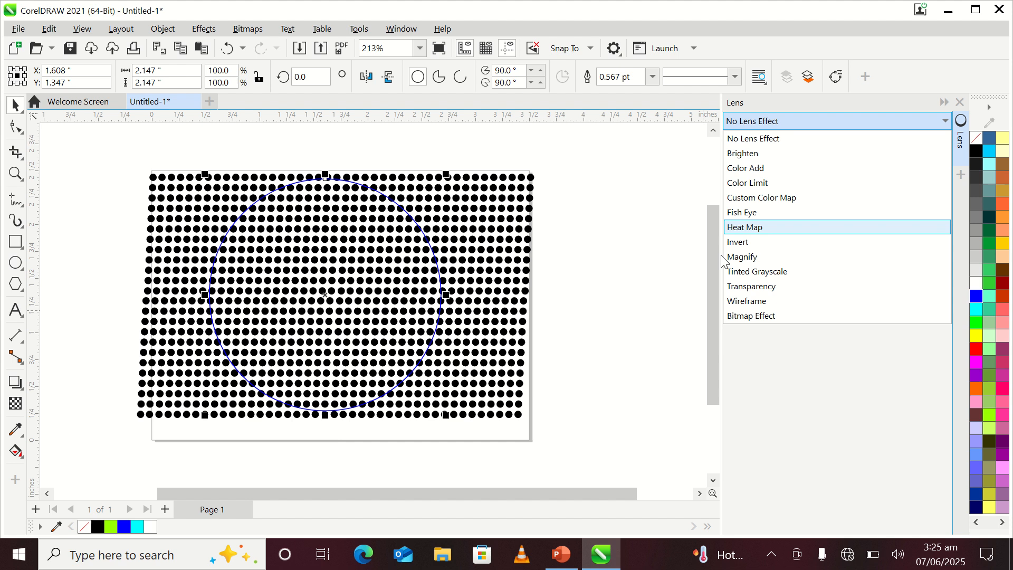
click(739, 221)
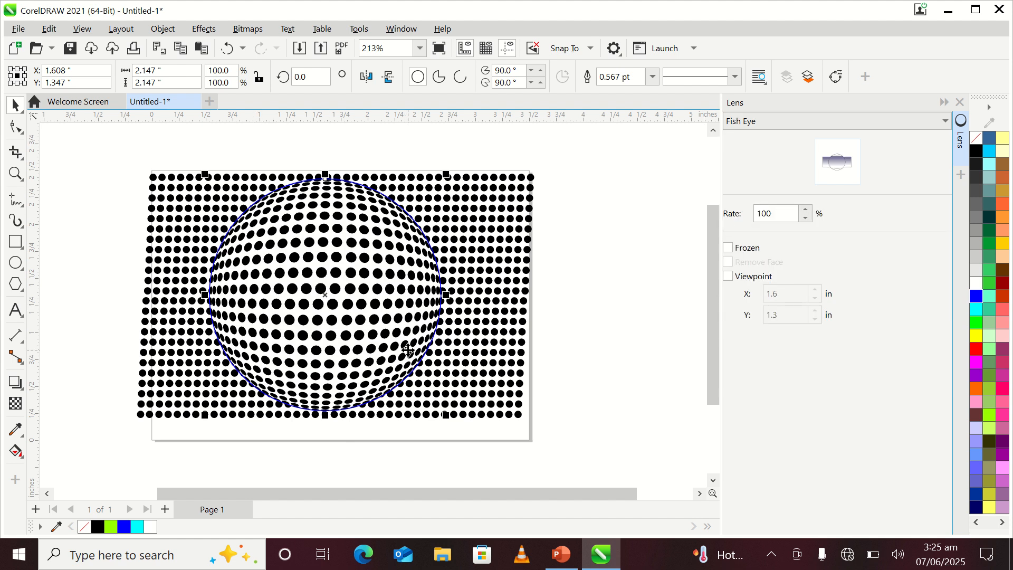
click(791, 217)
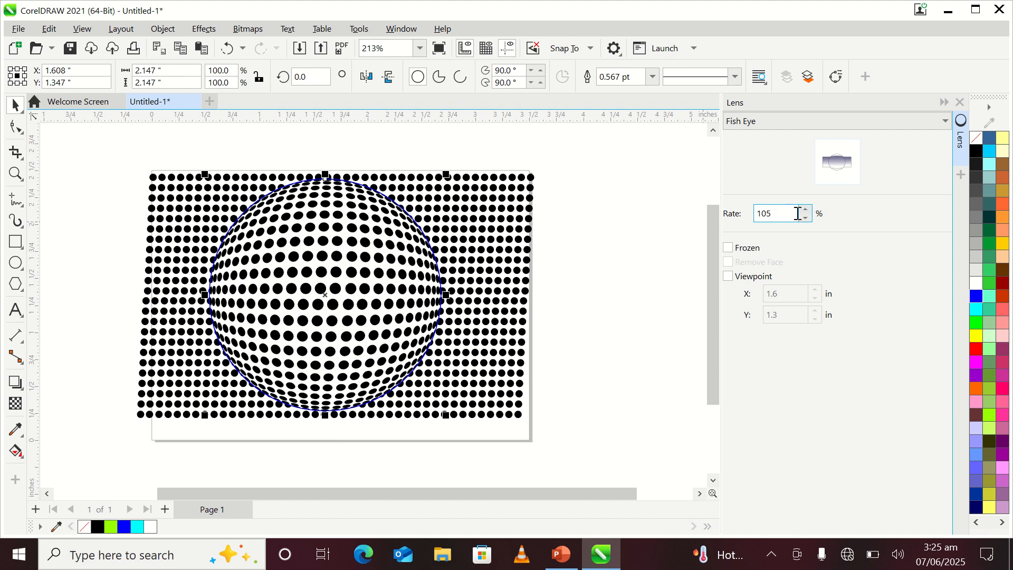
Step: Nudge the lens circle slightly upward over the dot pattern until its center sits at Y 1.357 inches
key(Up)
key(Up)
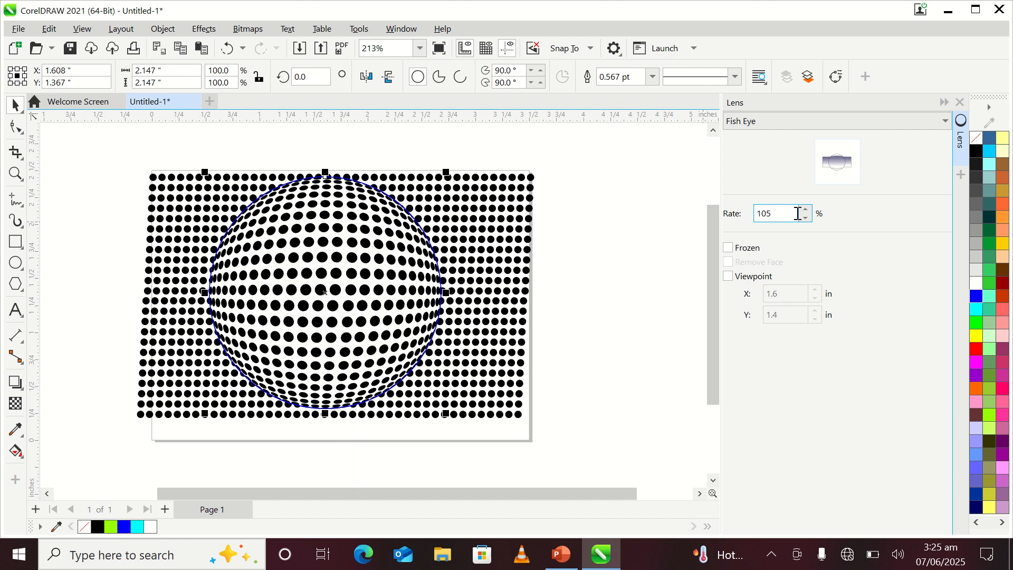
key(Down)
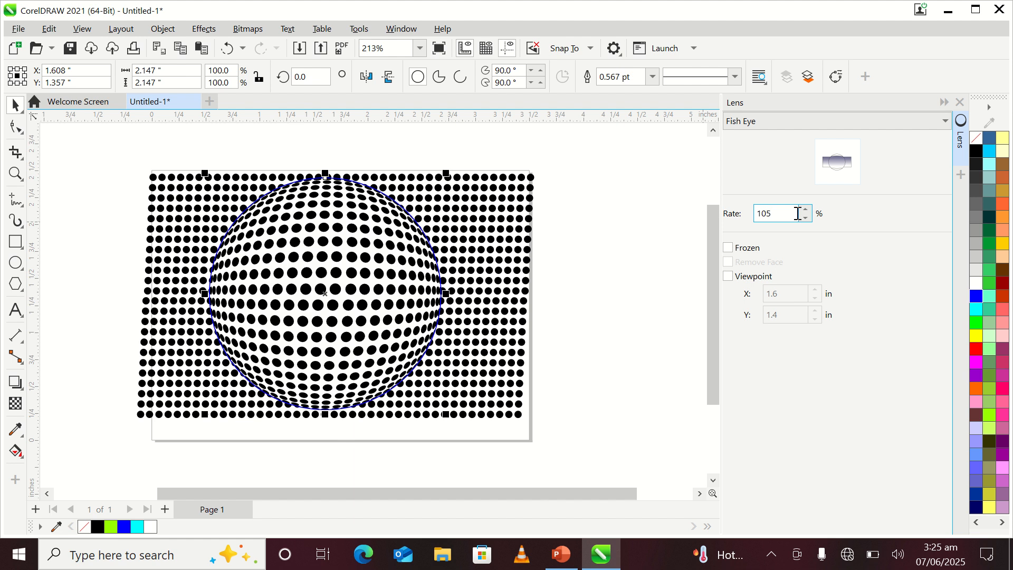
key(Up)
key(Down)
key(Up)
key(Down)
key(Up)
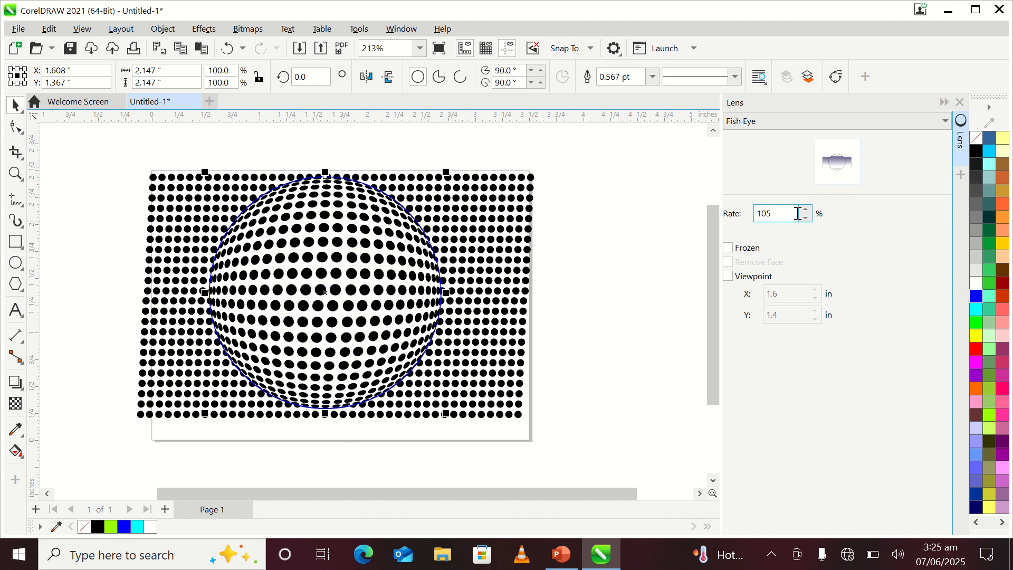
key(Down)
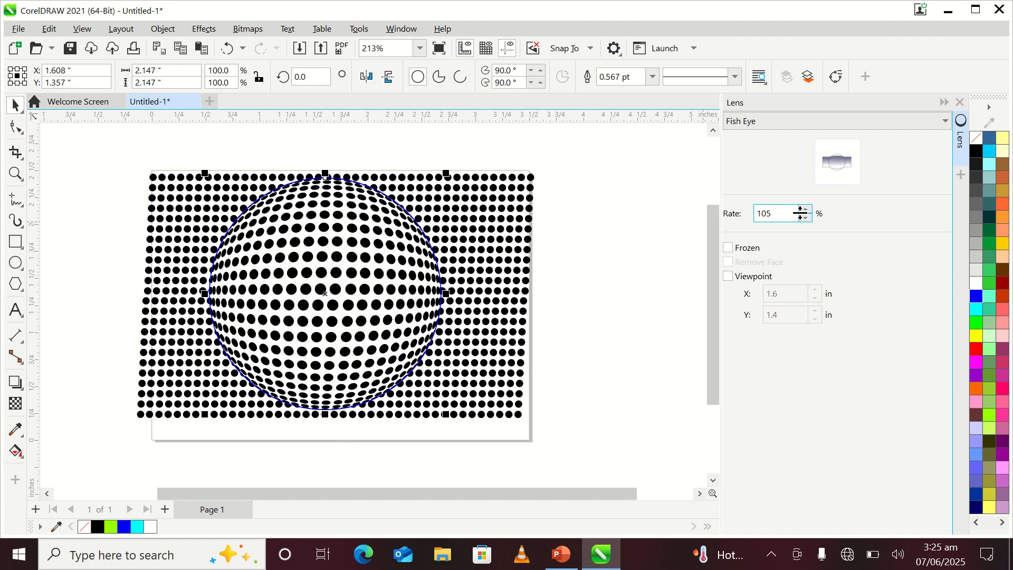
Step: Try Fish Eye lens rates up to 120% and settle on a rate of 115%
click(806, 210)
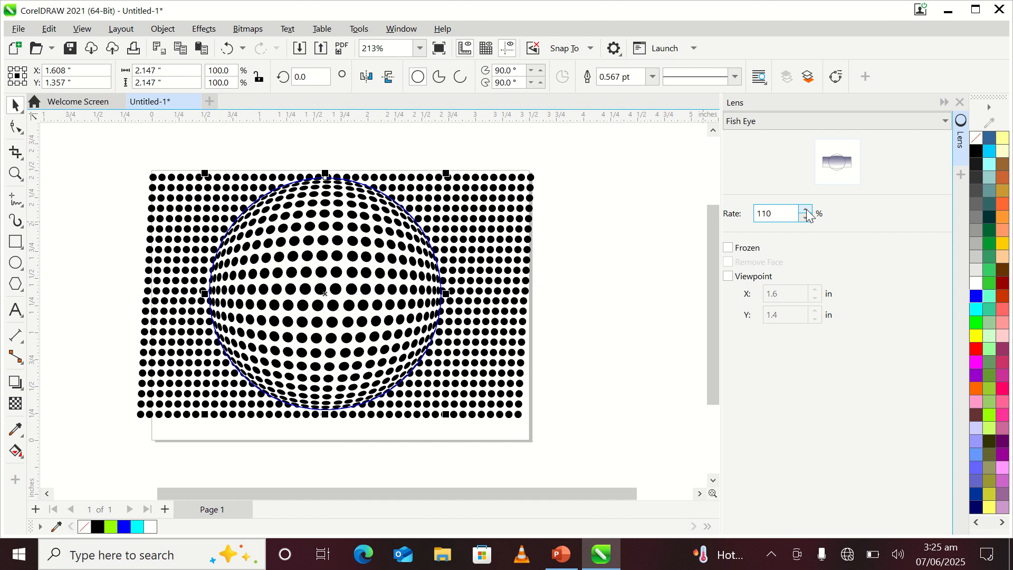
click(806, 210)
click(807, 210)
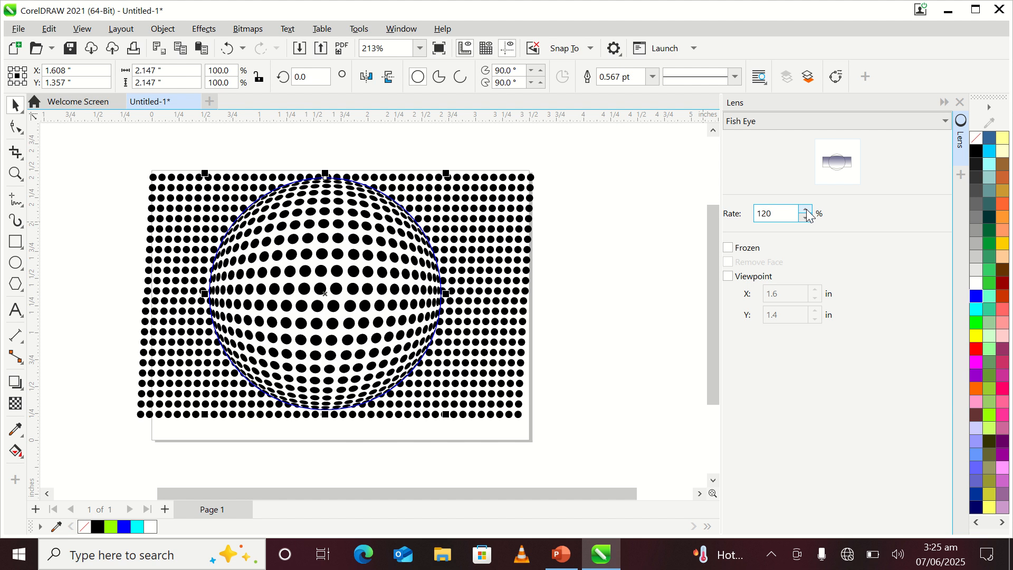
click(808, 219)
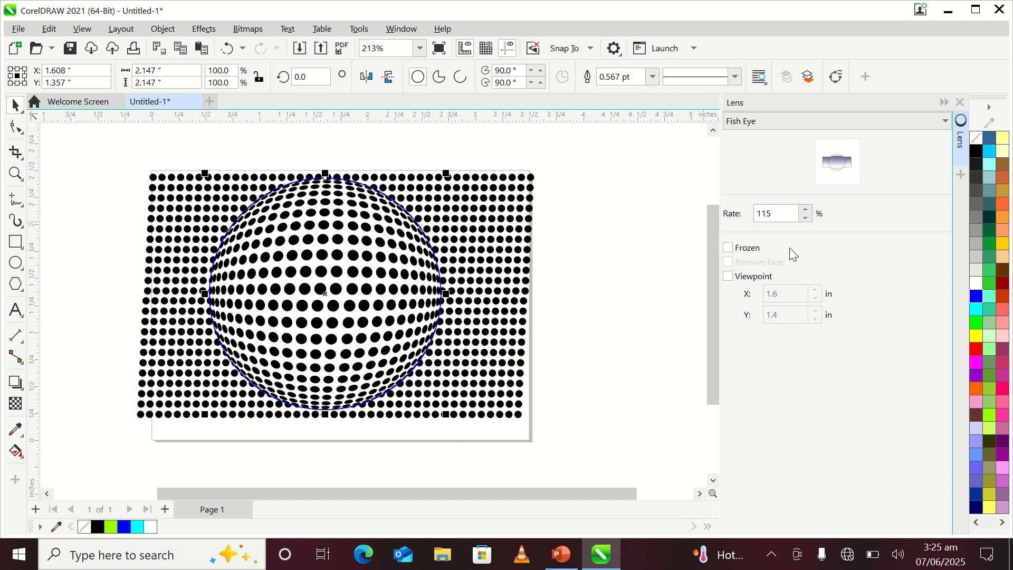
Step: Freeze the Fish Eye lens with its viewpoint enabled and move the sphere off the pattern to the right of the page
click(729, 248)
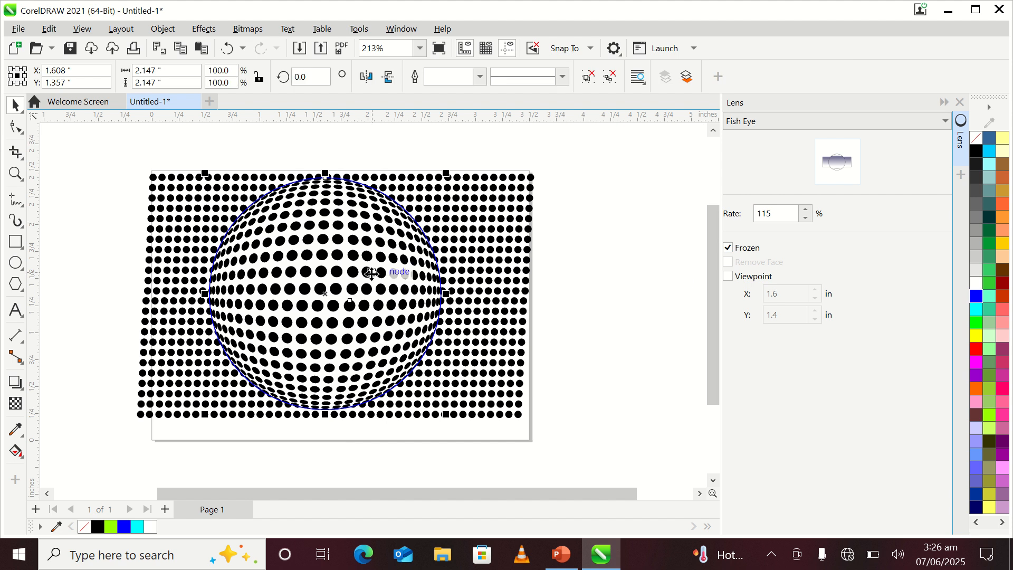
click(731, 277)
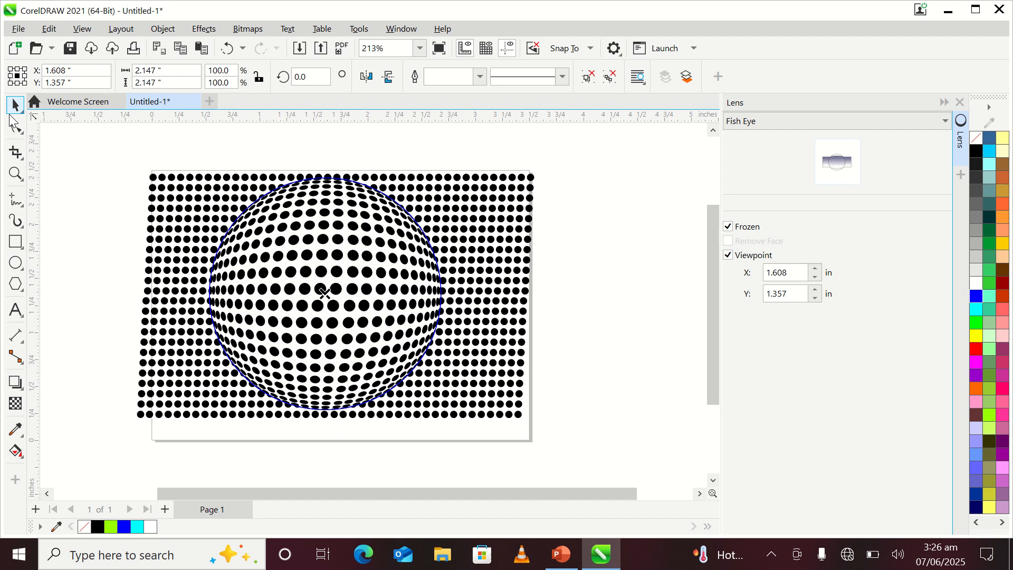
mouse_move(286, 242)
mouse_down()
mouse_move(298, 253)
mouse_move(526, 277)
mouse_move(565, 270)
mouse_move(649, 292)
mouse_up()
click(81, 164)
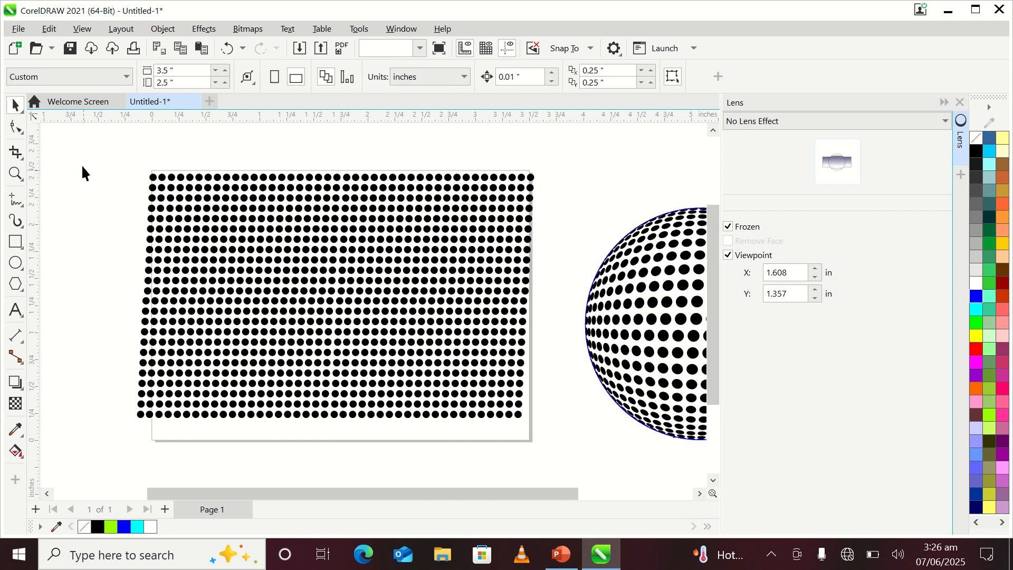
Step: Delete the original flat dot pattern and move the halftone sphere back onto the middle of the page
drag(83, 155, 543, 449)
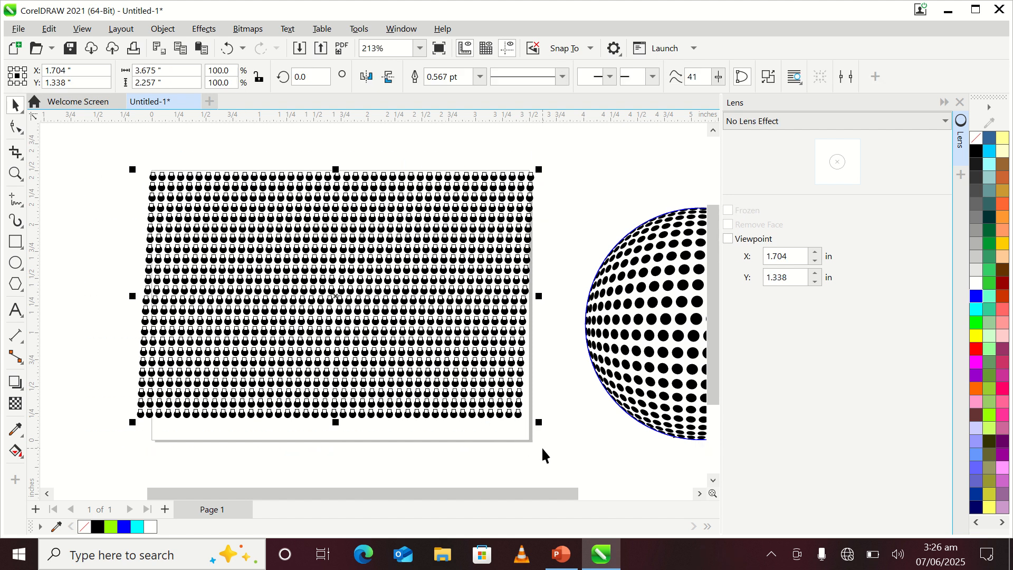
key(Delete)
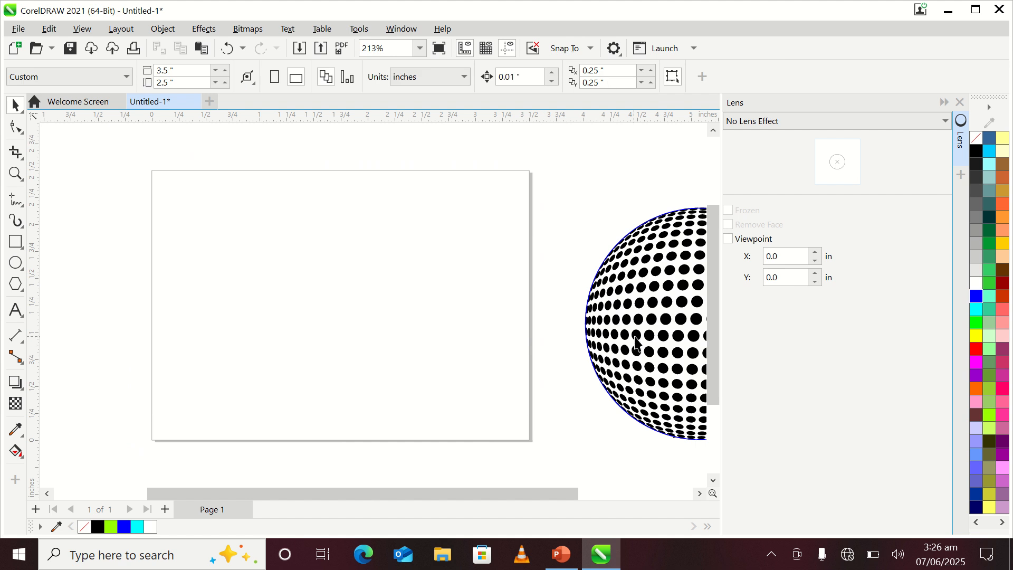
drag(637, 344, 280, 307)
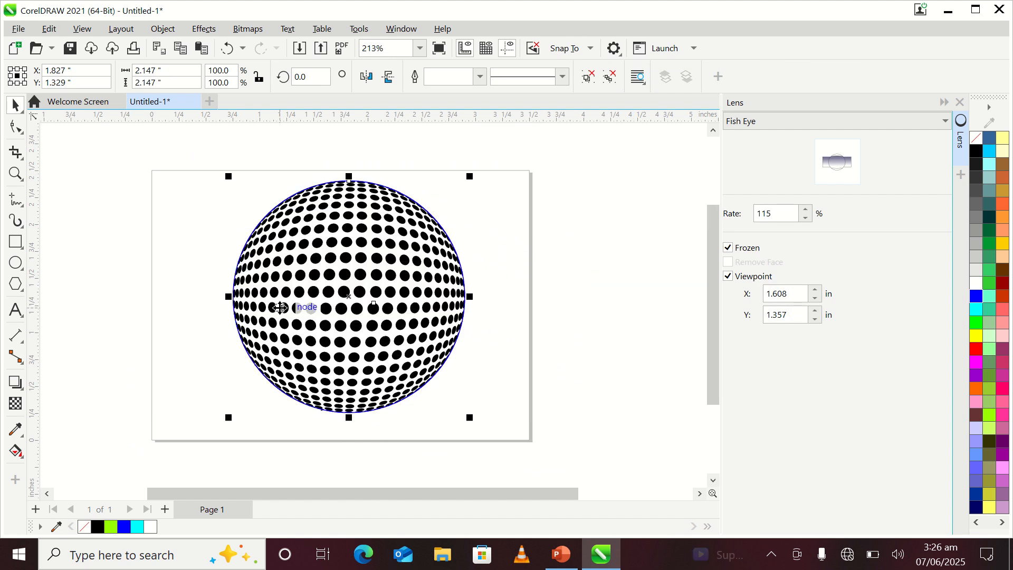
click(500, 267)
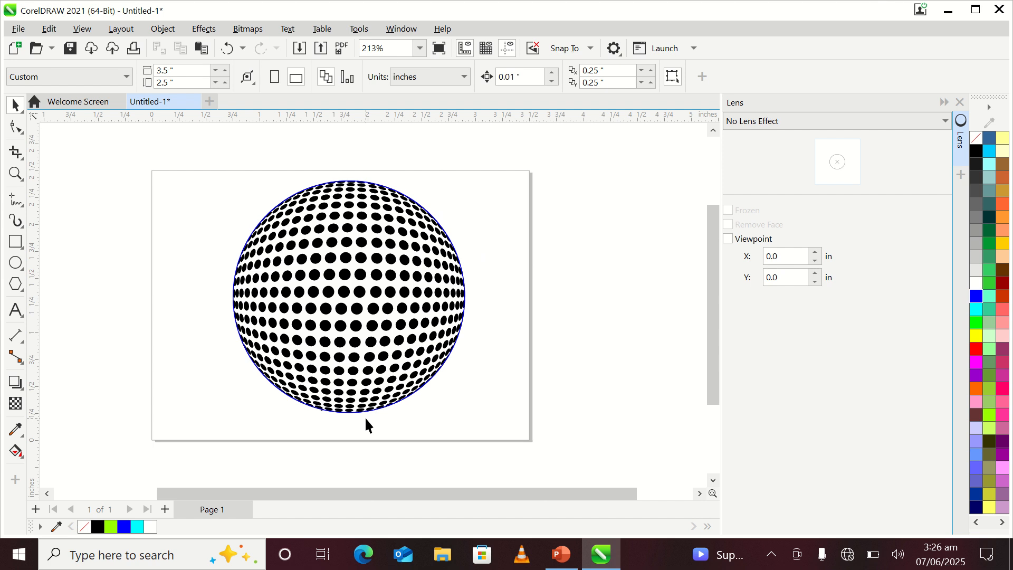
Step: Remove the blue outline from the halftone sphere
drag(189, 147, 499, 464)
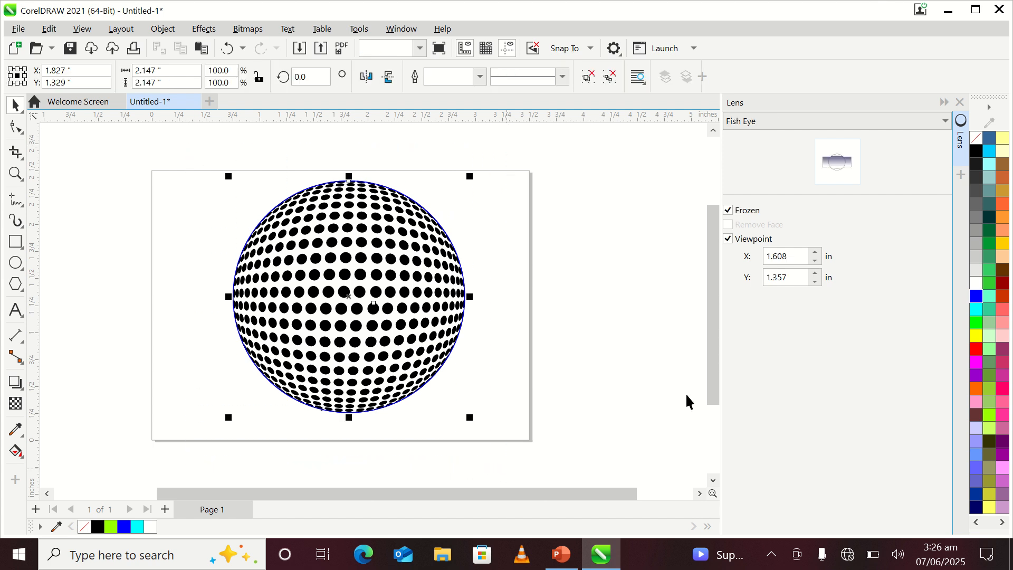
right_click(980, 141)
click(927, 145)
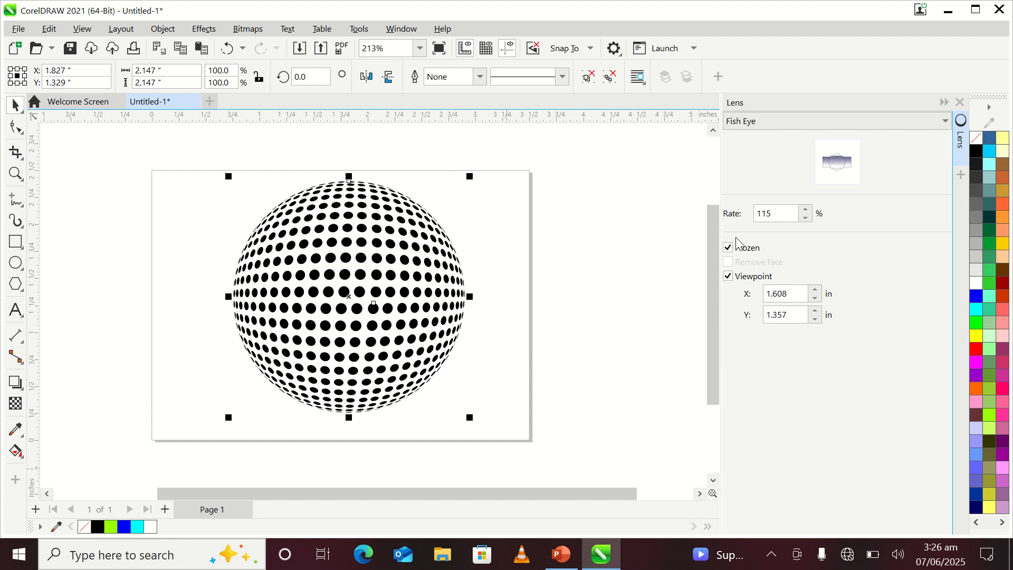
click(623, 274)
Step: Scale the halftone sphere down to 85%, about 1.83 inches across, and reposition it near the center of the page
drag(206, 198, 506, 468)
drag(388, 346, 380, 327)
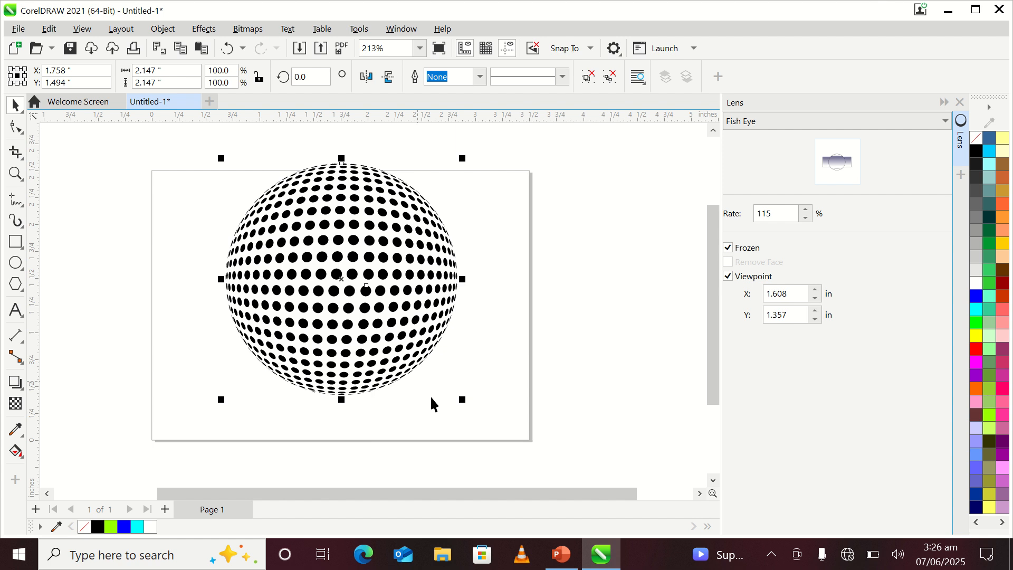
drag(463, 400, 455, 368)
click(467, 305)
click(316, 257)
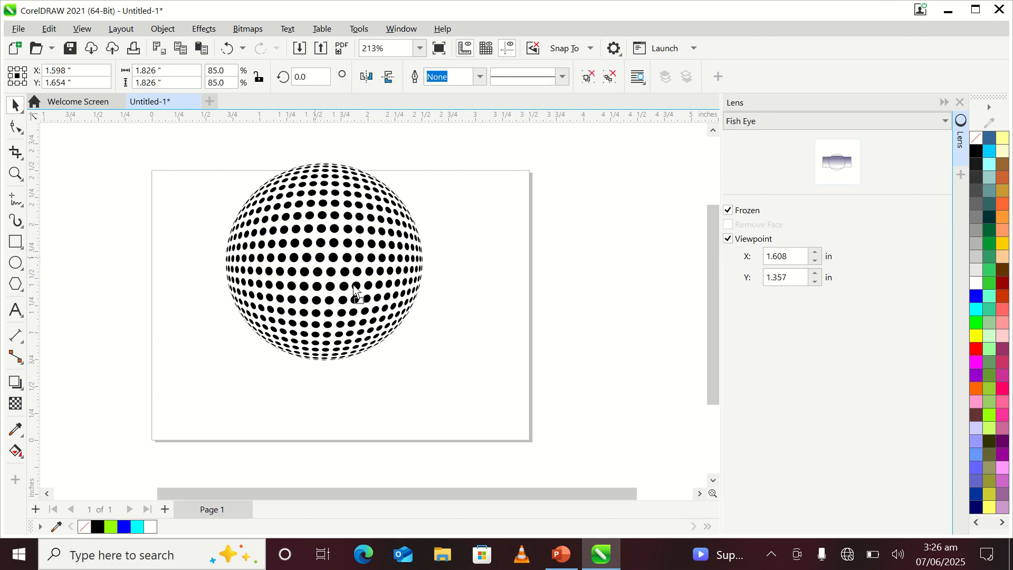
drag(316, 257, 353, 285)
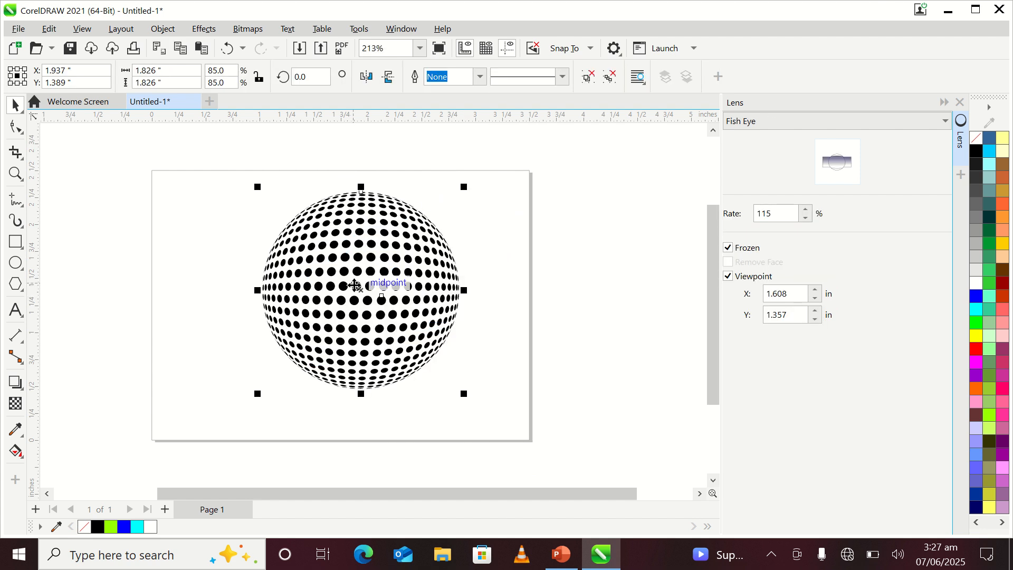